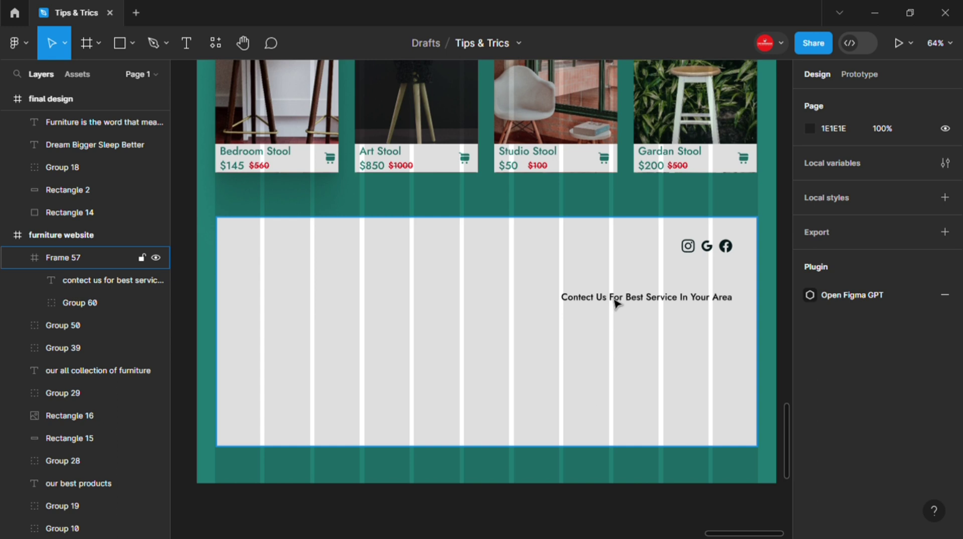
Step: Move the contact heading up, narrow it to two lines, and set line spacing and font size 30
left_click(616, 303)
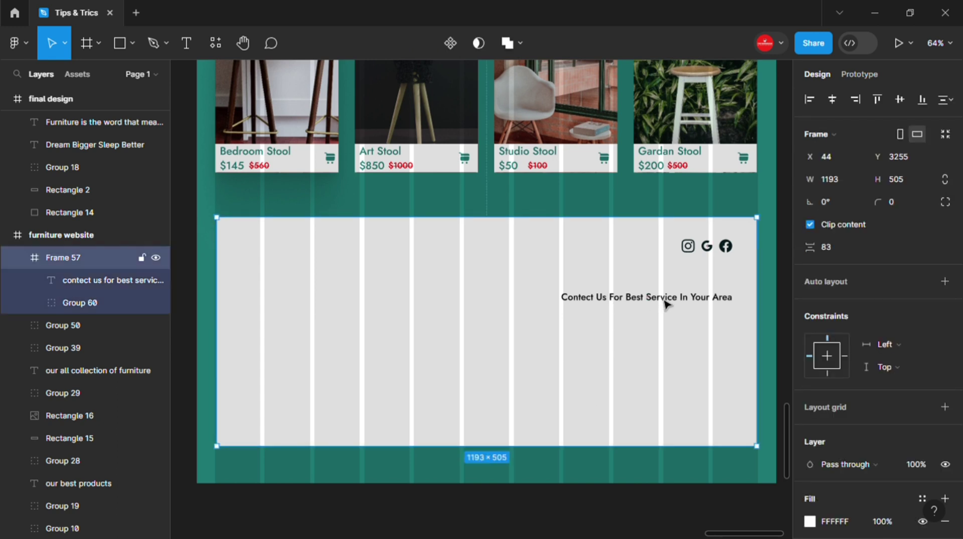
mouse_move(664, 303)
left_mouse_down()
mouse_move(579, 302)
mouse_move(603, 303)
left_mouse_up()
left_click(844, 474)
left_click_drag(810, 429, 809, 428)
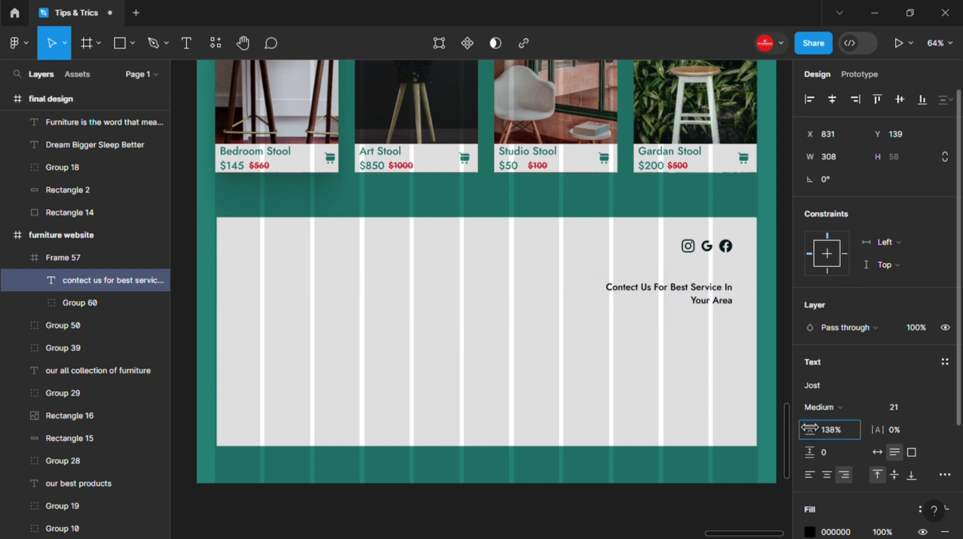
left_click(898, 410)
type("30")
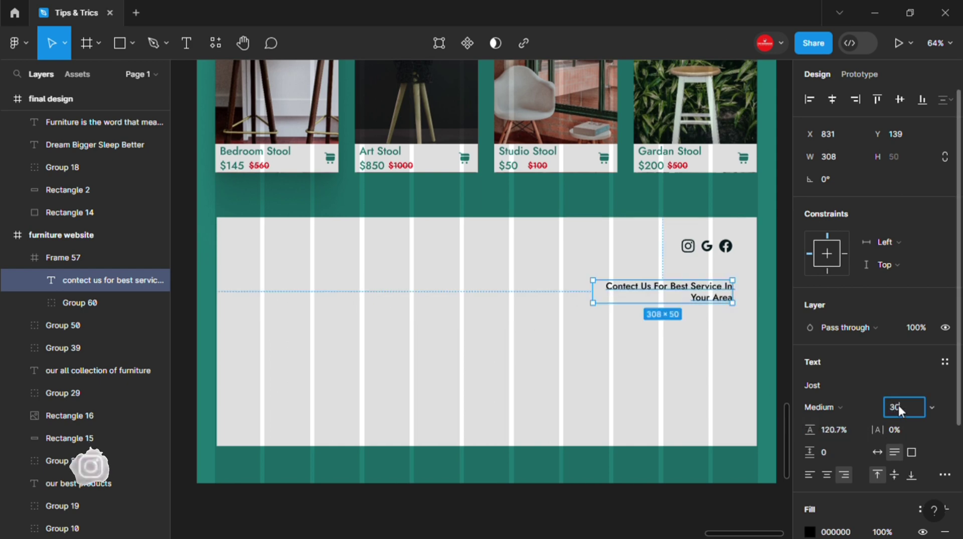
left_click(656, 414)
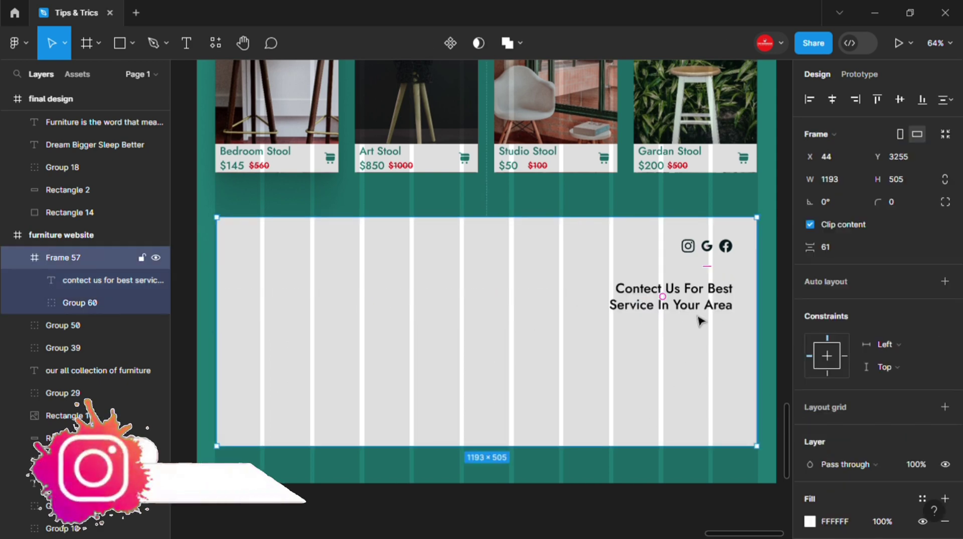
Step: Widen the heading box, make it Bold, and draw a thin 325×32 rectangle below it
left_click(632, 308)
key("Escape")
left_click(634, 295)
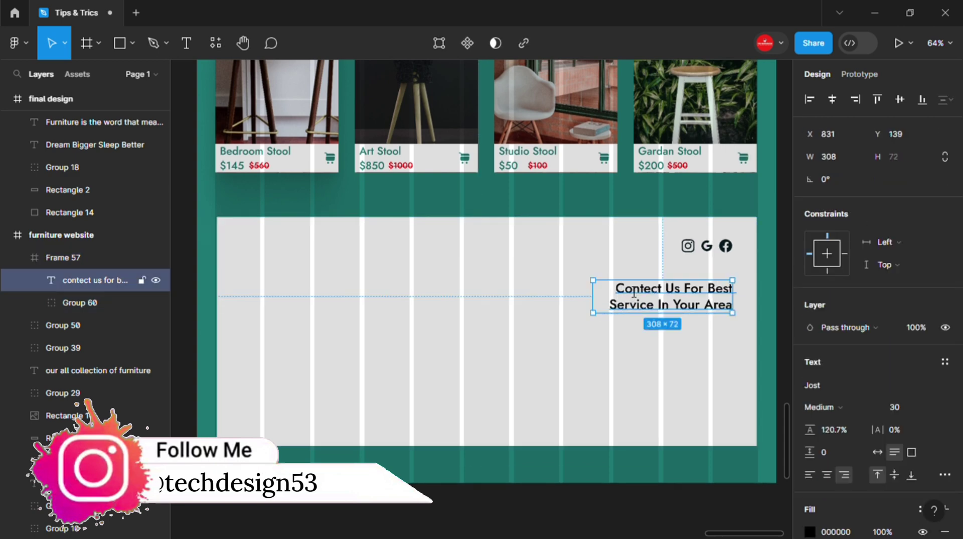
left_click_drag(593, 297, 533, 301)
left_click(835, 406)
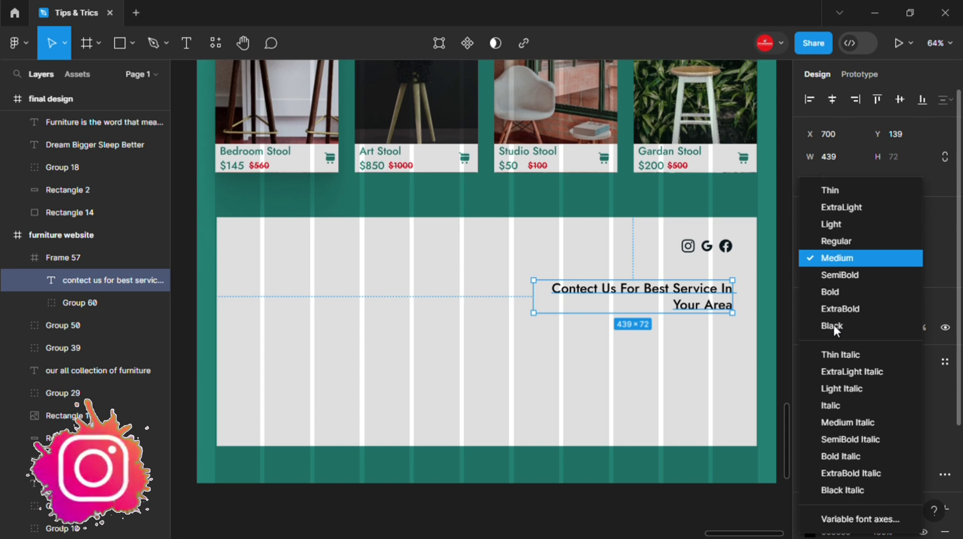
left_click(832, 293)
key("Escape")
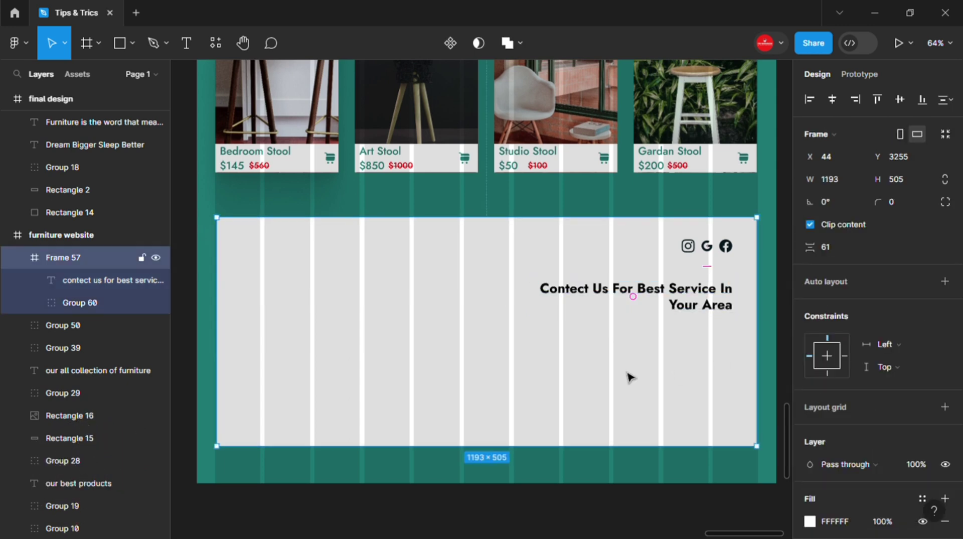
key("r")
left_click_drag(541, 334, 695, 350)
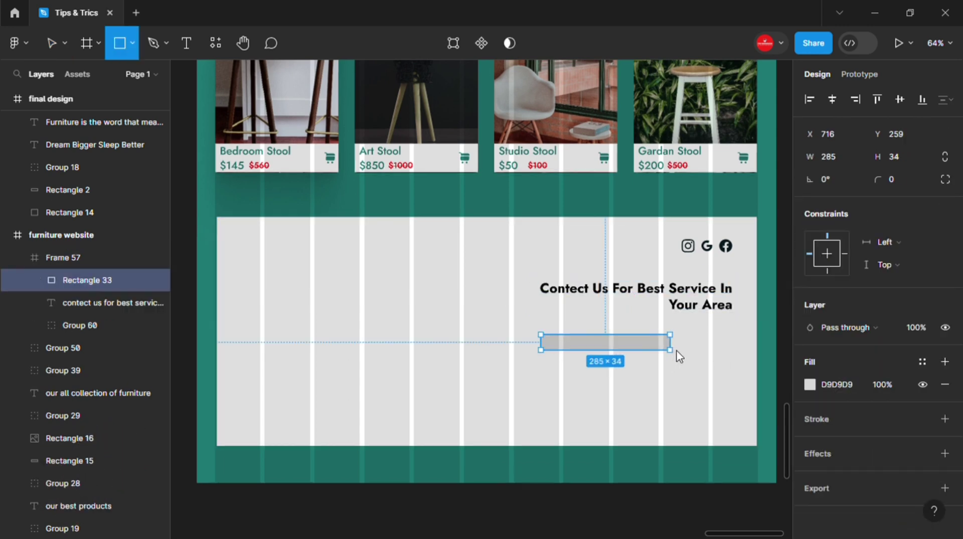
Step: Set the heading font size to 40 and widen its box further left
left_click(625, 296)
type("4")
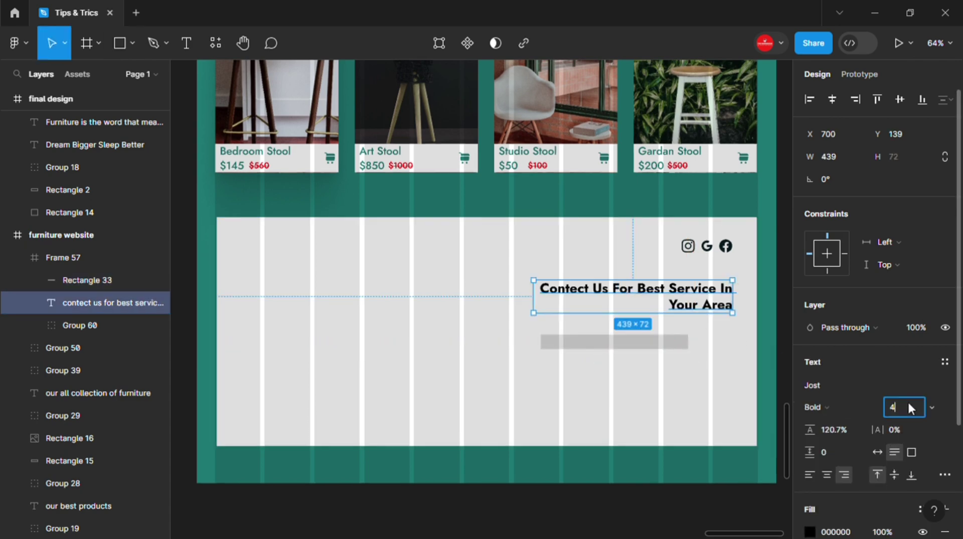
type("0")
left_click(630, 346)
left_click(627, 321)
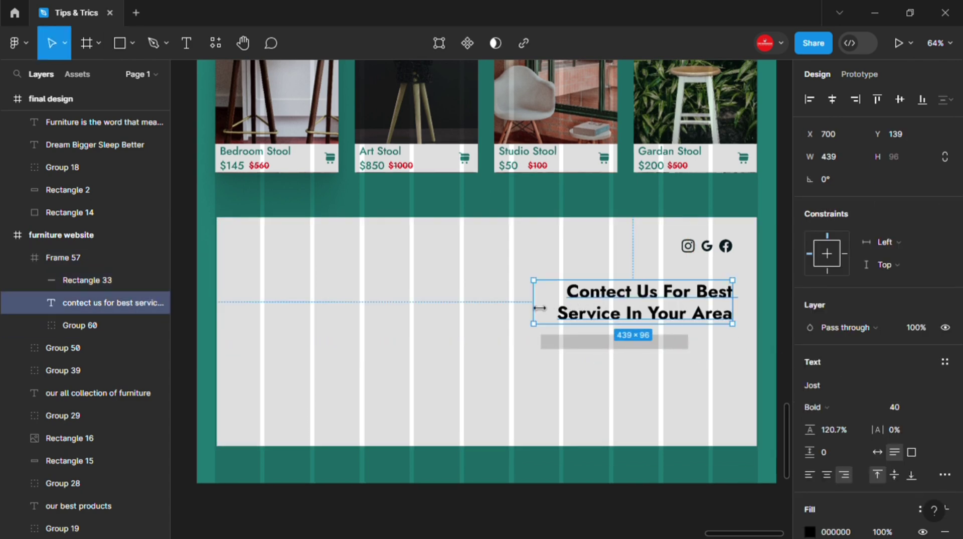
left_click_drag(534, 311, 477, 309)
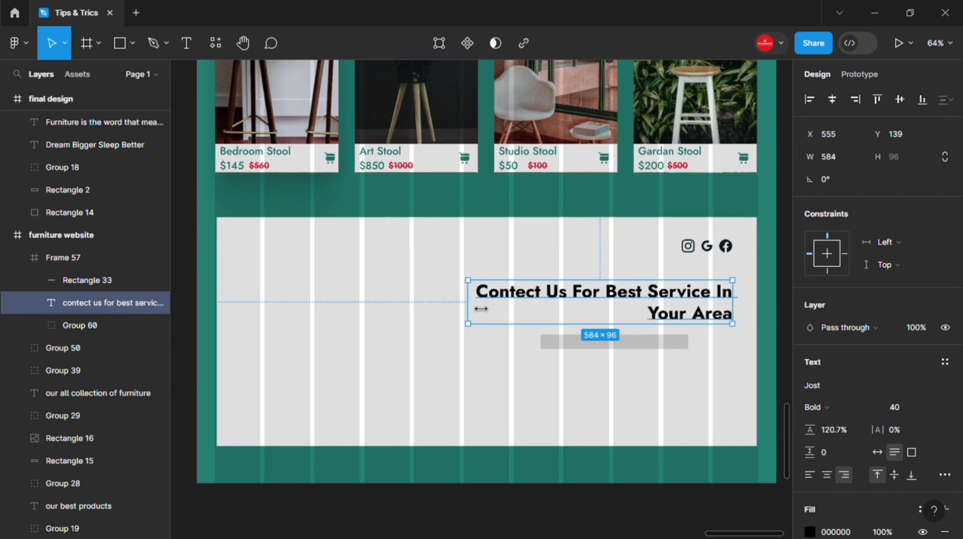
Step: Resize the rectangle below the heading to about 401×40
left_click(584, 351)
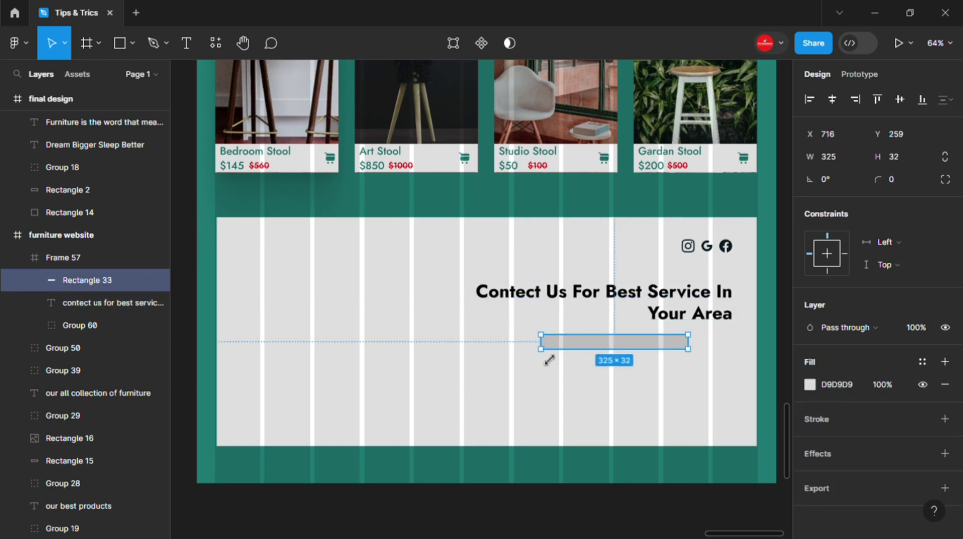
left_click_drag(550, 360, 529, 354)
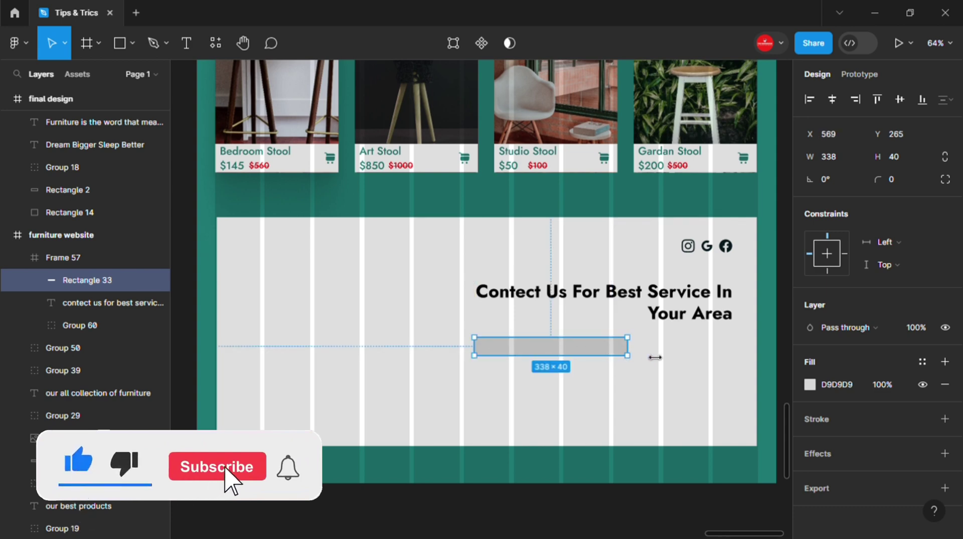
left_click_drag(655, 357, 667, 358)
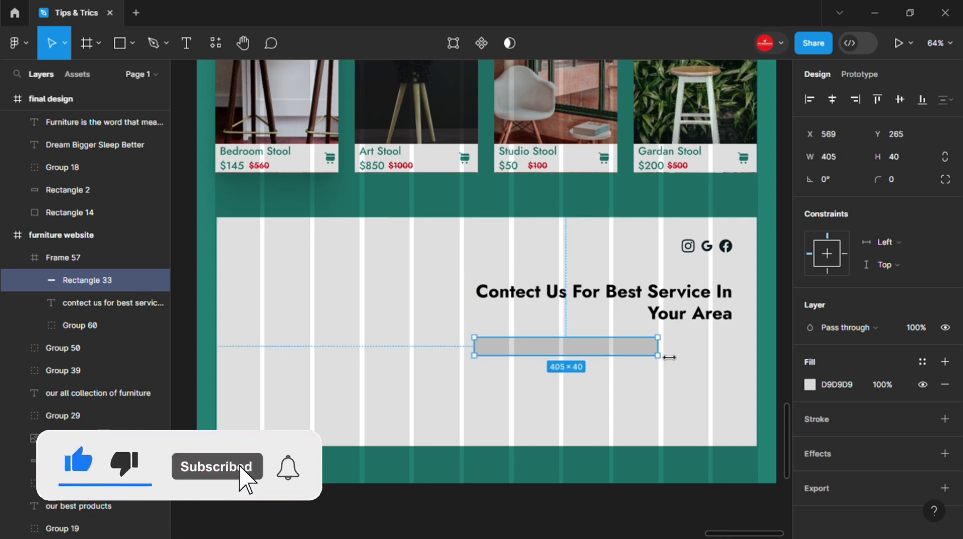
Step: Add a border to the rectangle and colour both fill and border 081D22
left_click(945, 419)
left_click(809, 384)
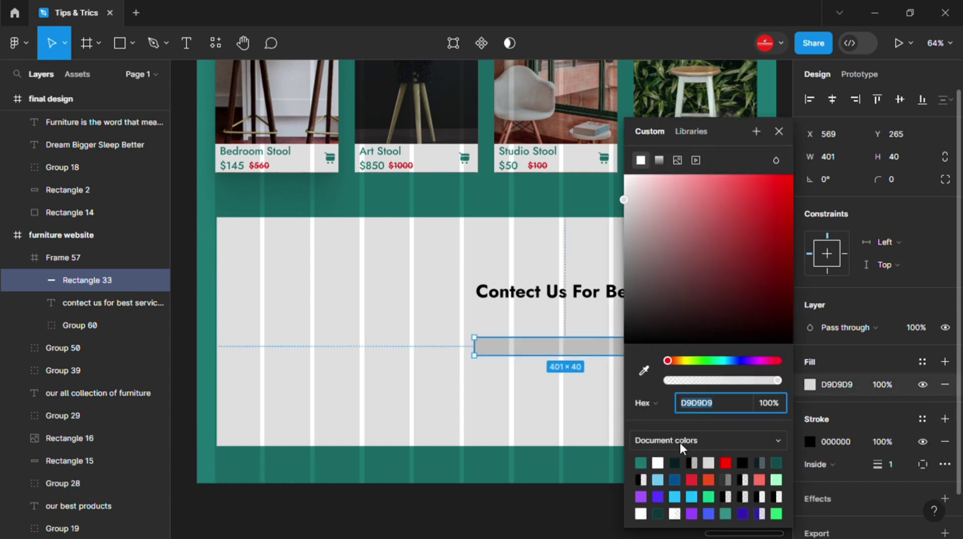
left_click(675, 479)
left_click(809, 442)
left_click(674, 479)
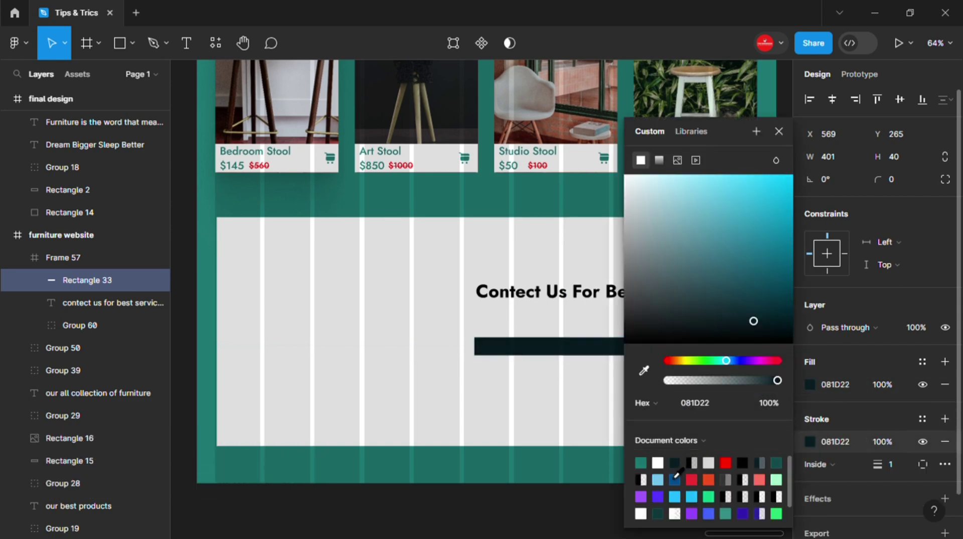
left_click(778, 131)
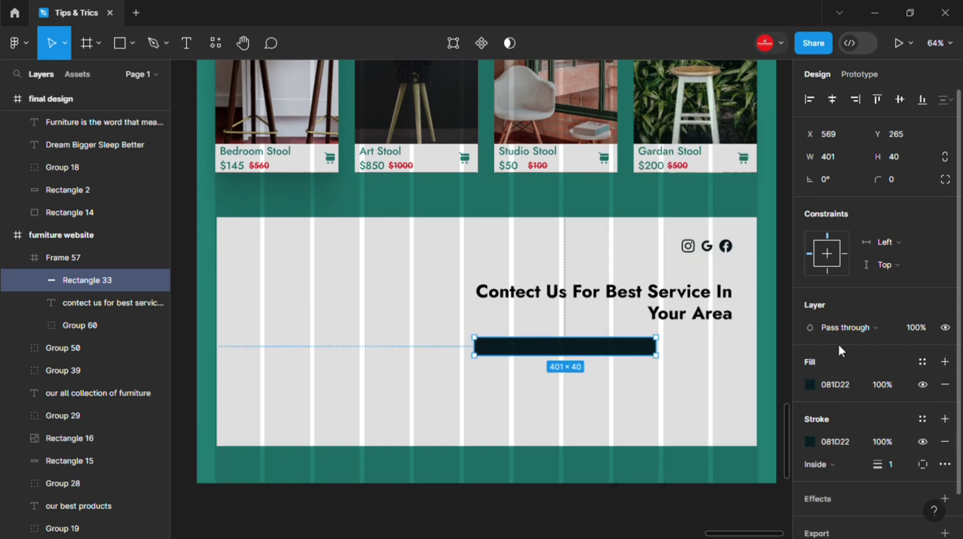
Step: Lower the fill to 11% opacity, set border weight 2 and corner radius 5
left_click(809, 384)
left_click_drag(690, 380, 681, 381)
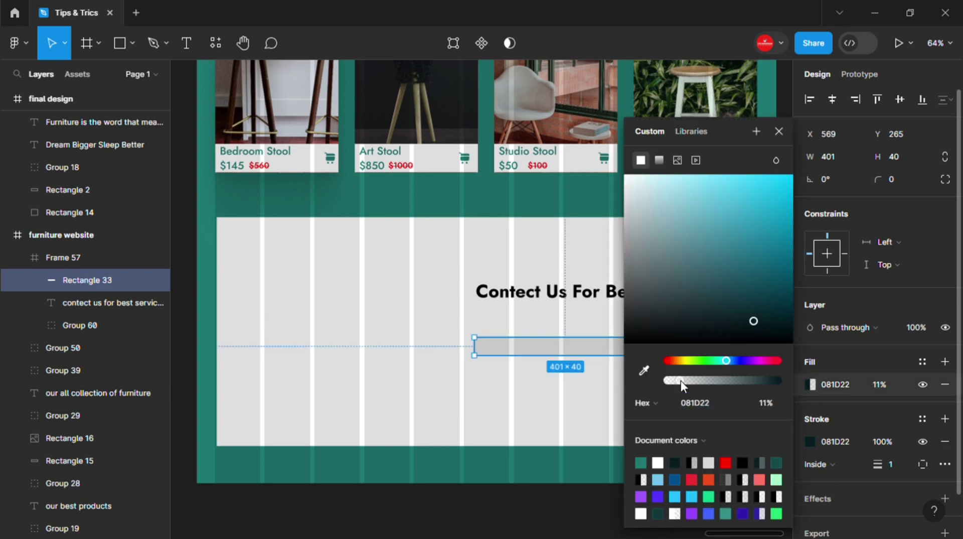
scroll(526, 341, "up", 2, "ctrl")
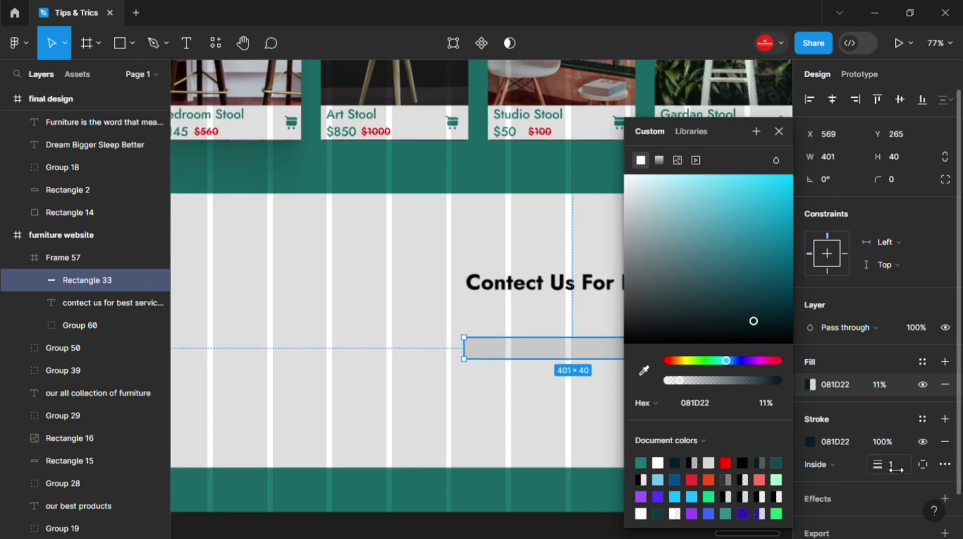
left_click_drag(895, 469, 901, 462)
left_click(896, 179)
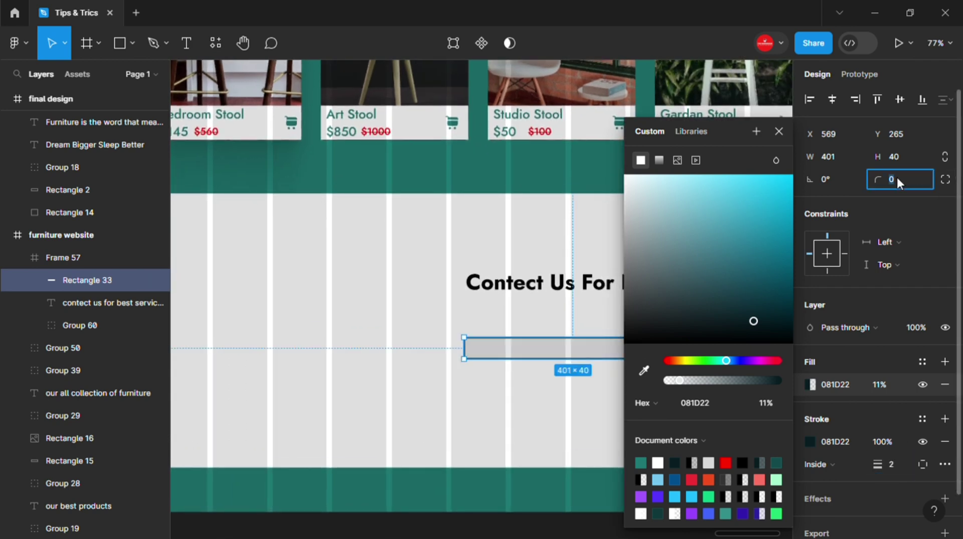
type("1")
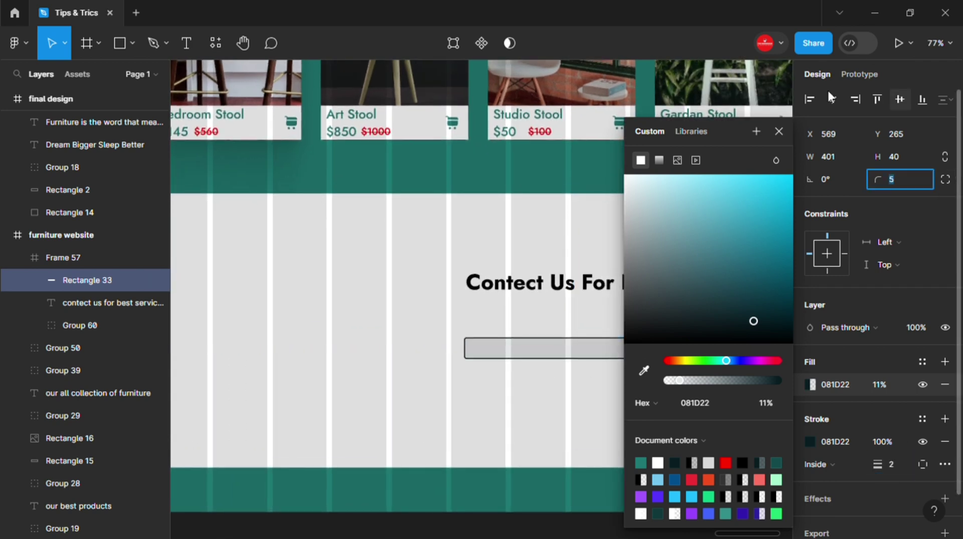
Step: Set the border to 27% opacity and stretch the rectangle slightly wider
left_click(809, 440)
left_click(698, 381)
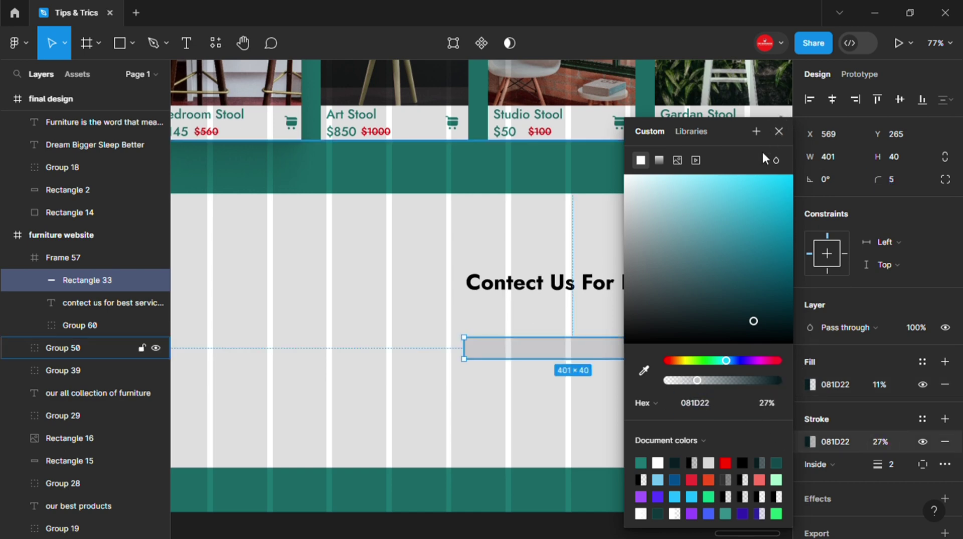
left_click(779, 131)
scroll(599, 357, "up", 2, "ctrl")
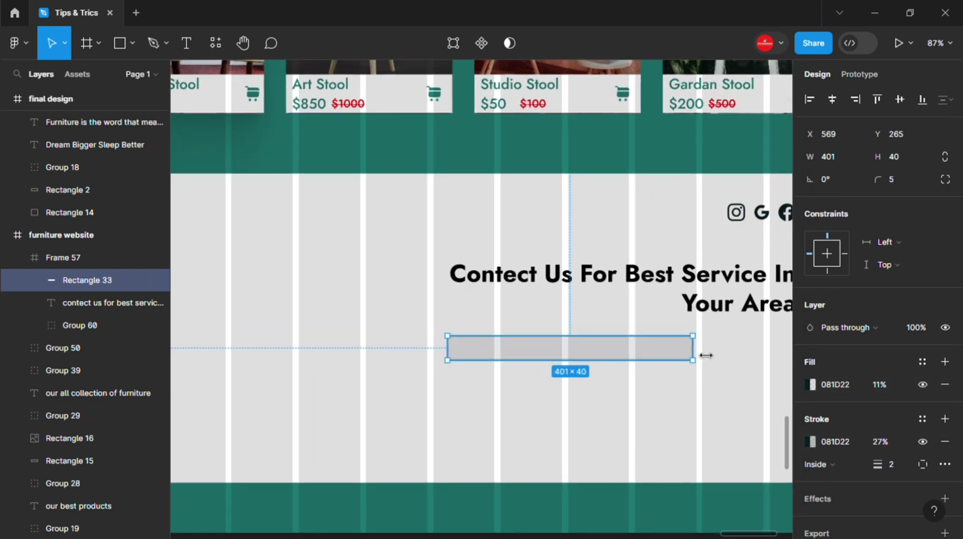
left_click_drag(706, 355, 708, 355)
left_click(622, 278)
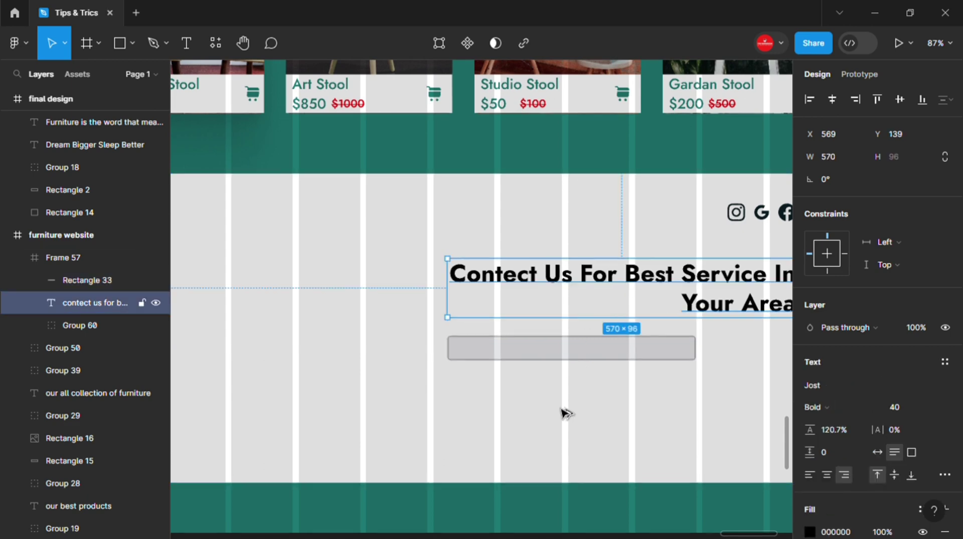
Step: Duplicate the heading below and restyle the copy as left-aligned Jost Medium 15
left_click_drag(562, 412, 556, 412)
left_click(898, 405)
type("20")
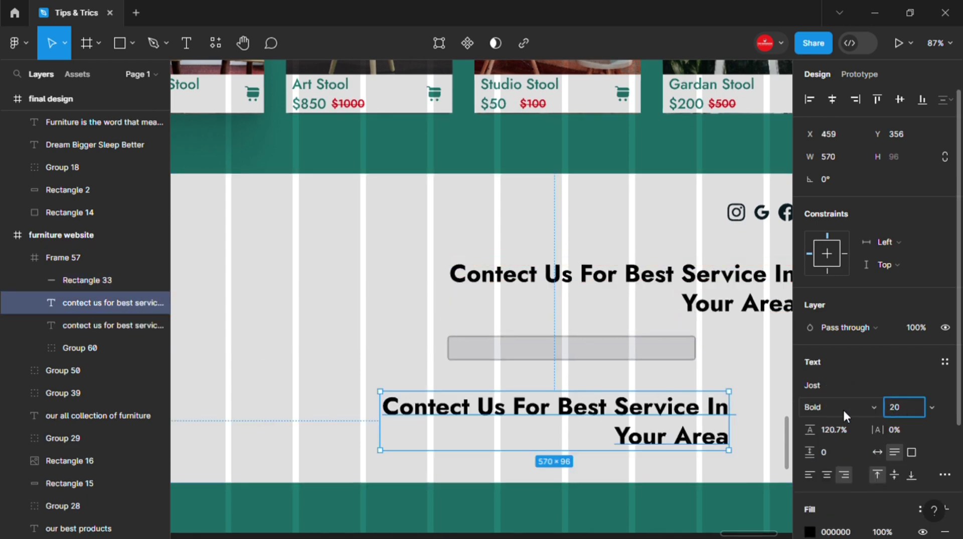
left_click(842, 408)
left_click(839, 271)
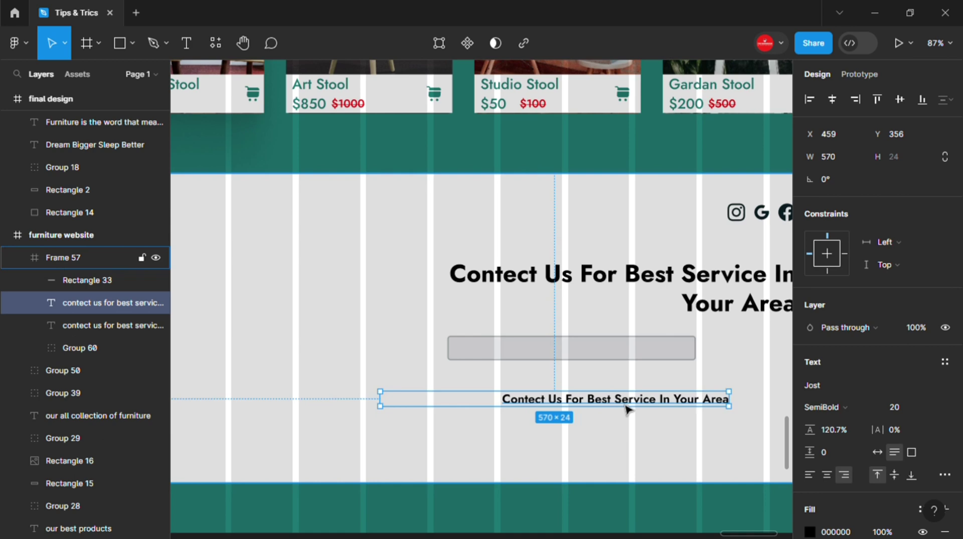
left_click(810, 475)
left_click(835, 408)
left_click(833, 256)
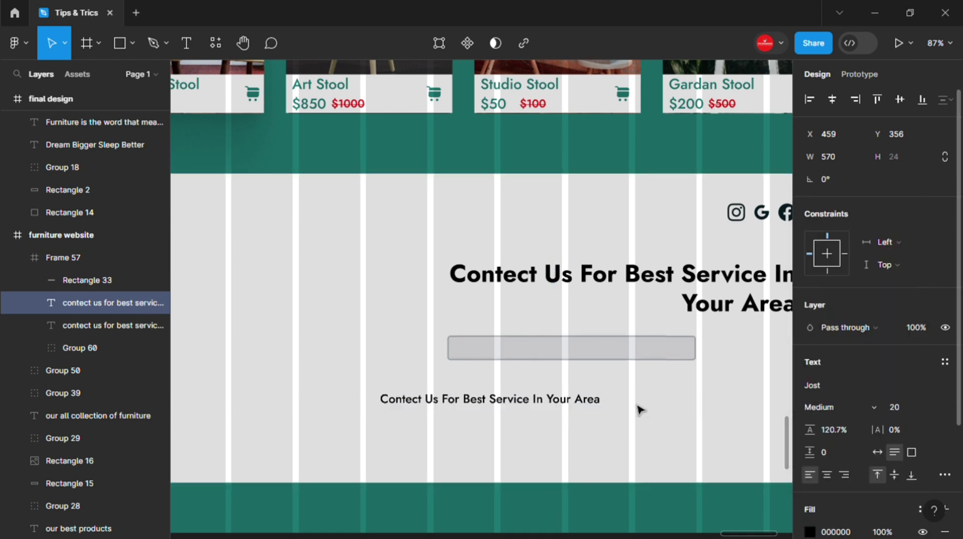
left_click(902, 406)
type("1")
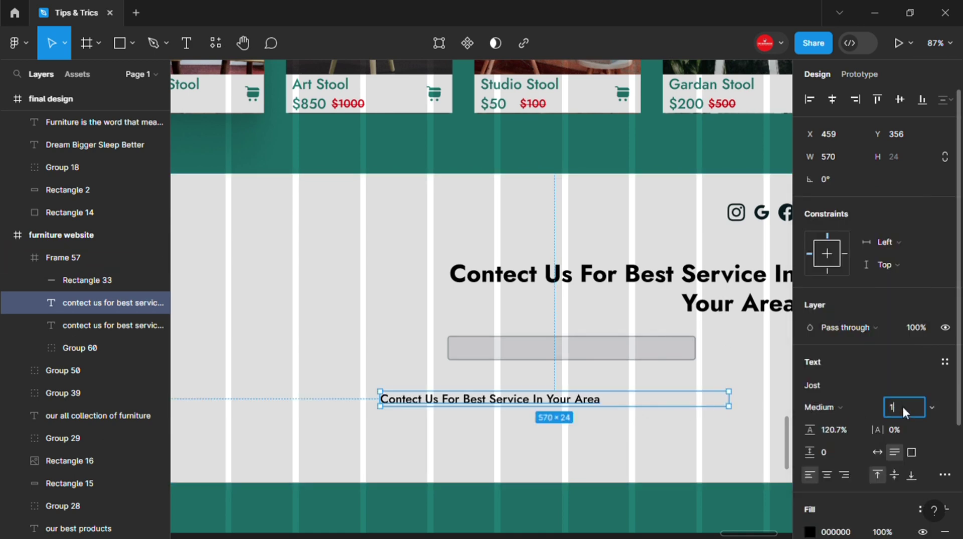
type("45")
left_click(535, 410)
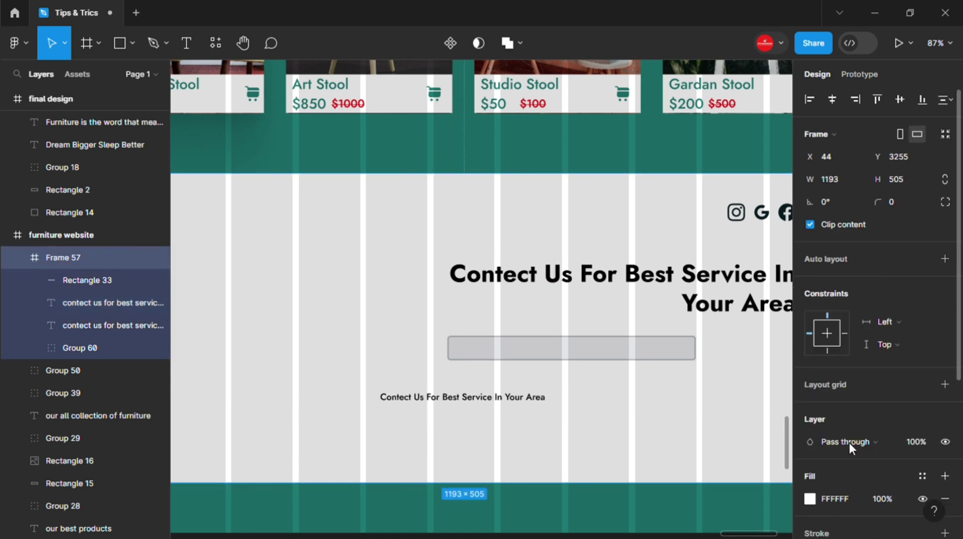
Step: Move the small text into the input box, layer it above the box, and start retyping it
left_click(526, 398)
mouse_move(526, 398)
left_mouse_down()
mouse_move(552, 363)
mouse_move(605, 351)
left_mouse_up()
scroll(551, 362, "up", 5)
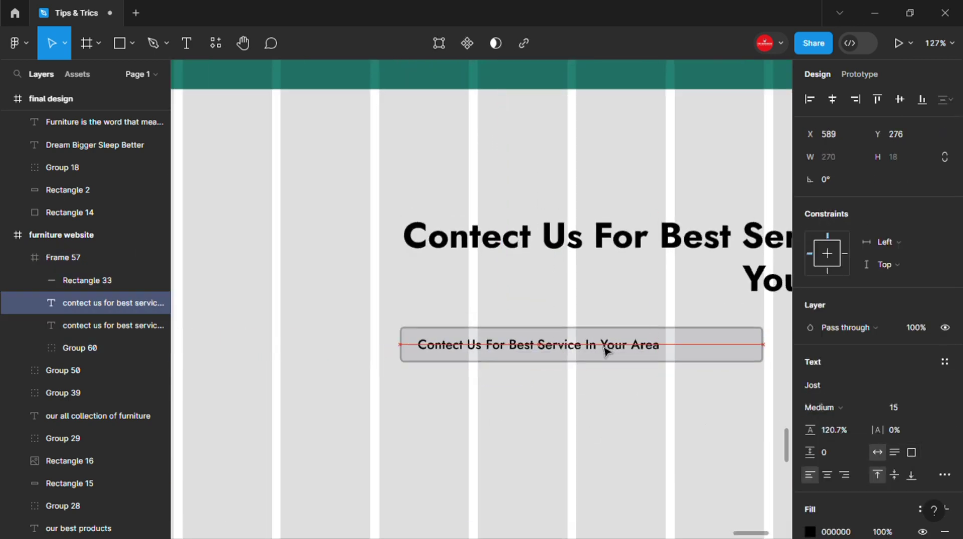
left_click(587, 351)
double_click(588, 353)
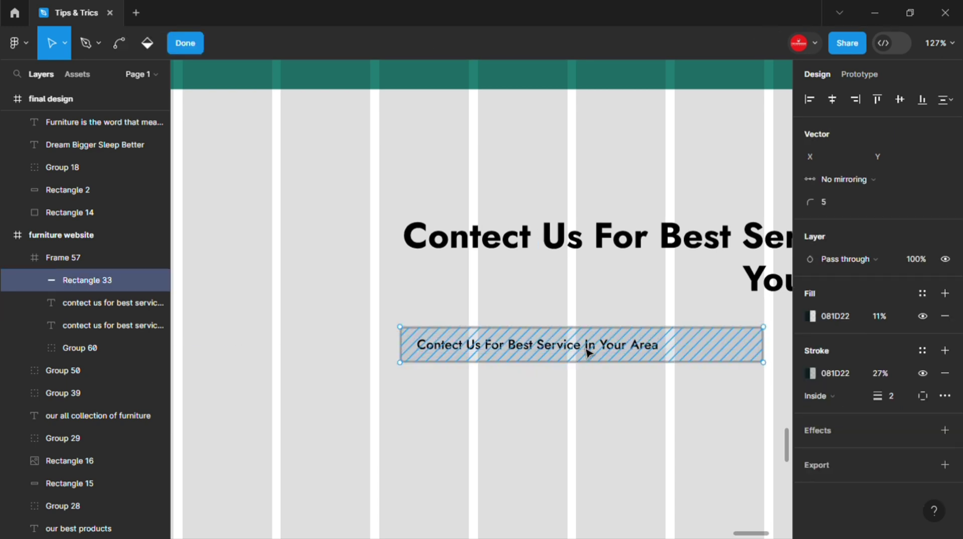
key("Escape")
scroll(586, 352, "up", 3)
scroll(591, 344, "up", 2)
key("Return")
key("Escape")
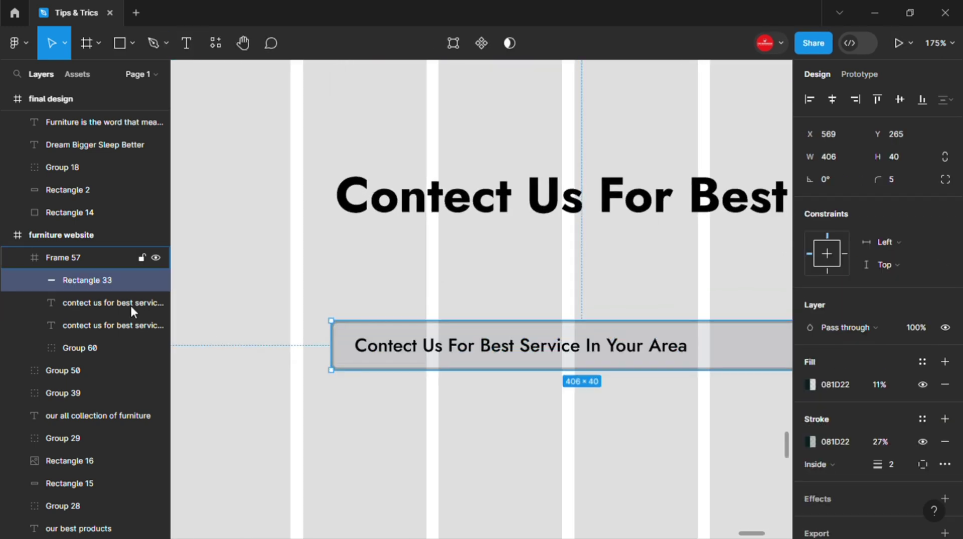
left_click_drag(103, 302, 104, 274)
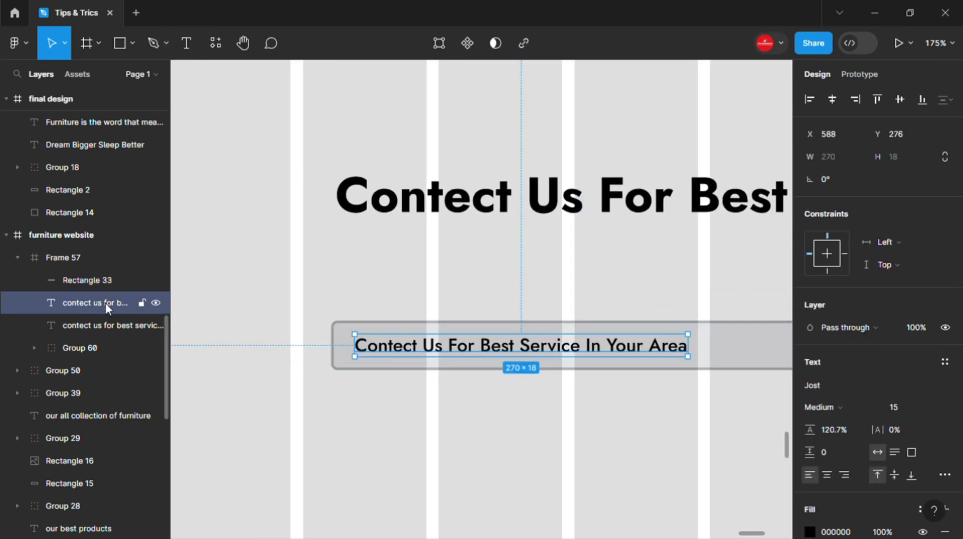
double_click(441, 351)
type("Enter Your Email Address")
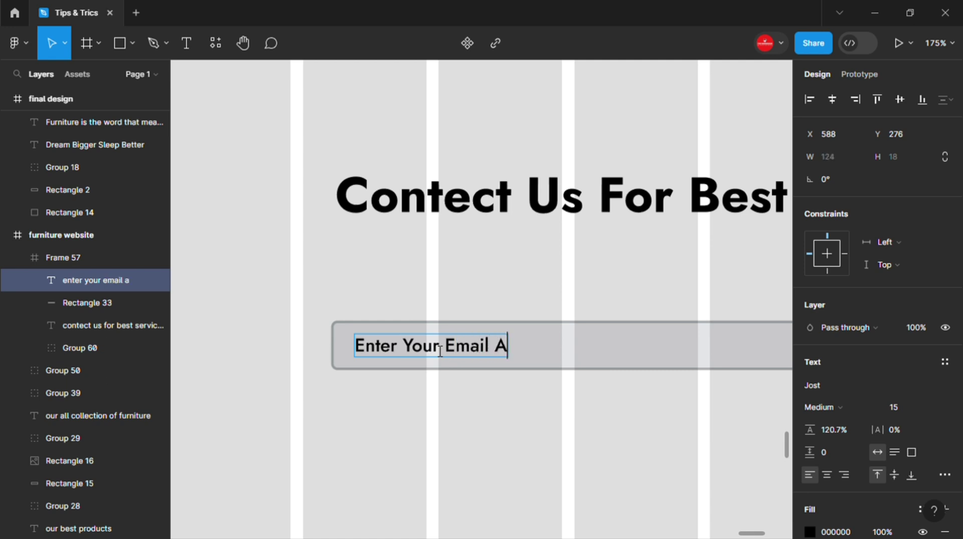
Step: Fade the 'Enter Your Email Address' text to a 000000 fill at 40% opacity
left_click(810, 531)
left_click_drag(724, 380, 777, 379)
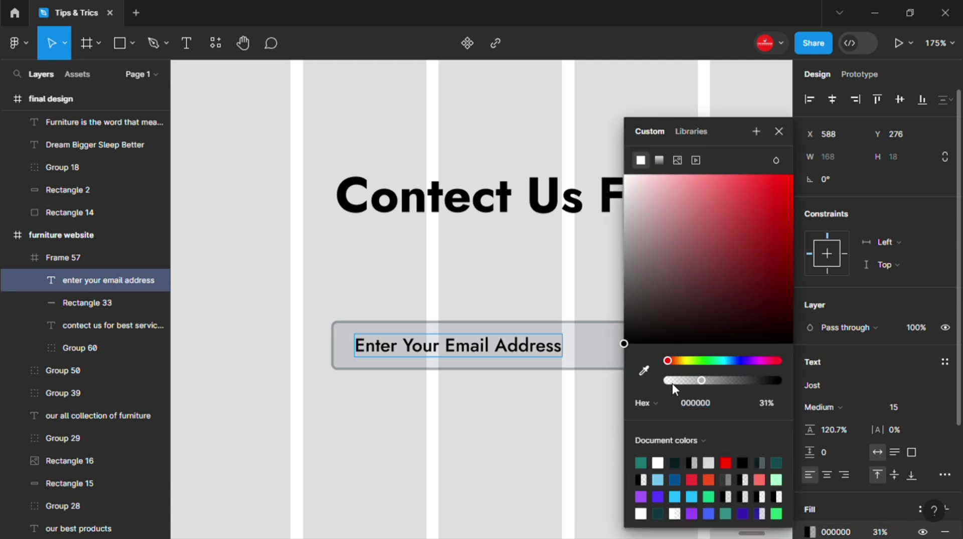
left_click(716, 379)
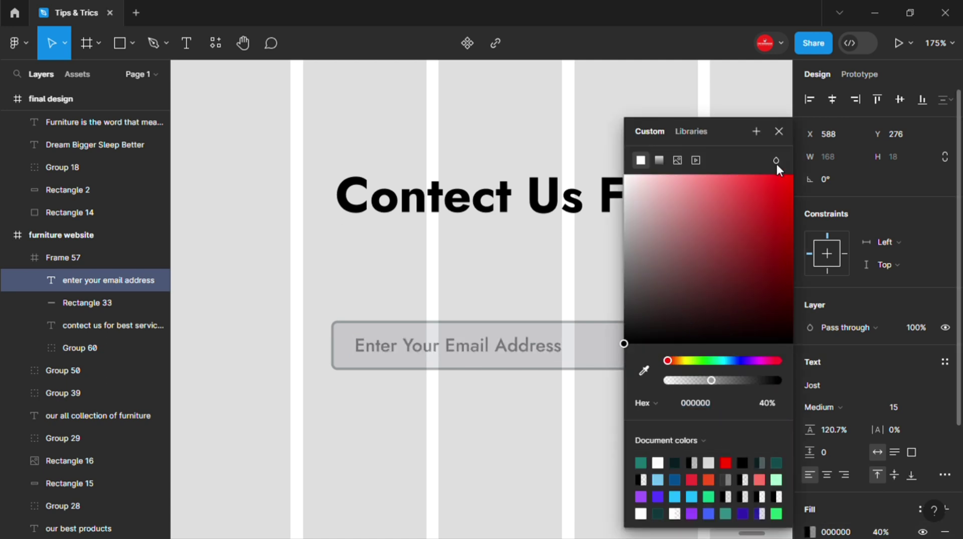
left_click(779, 131)
scroll(628, 472, "down", 2)
scroll(628, 472, "down", 3)
Step: Duplicate the input box into a 154×40 button with solid 081D22 fill and no border
left_click(648, 468)
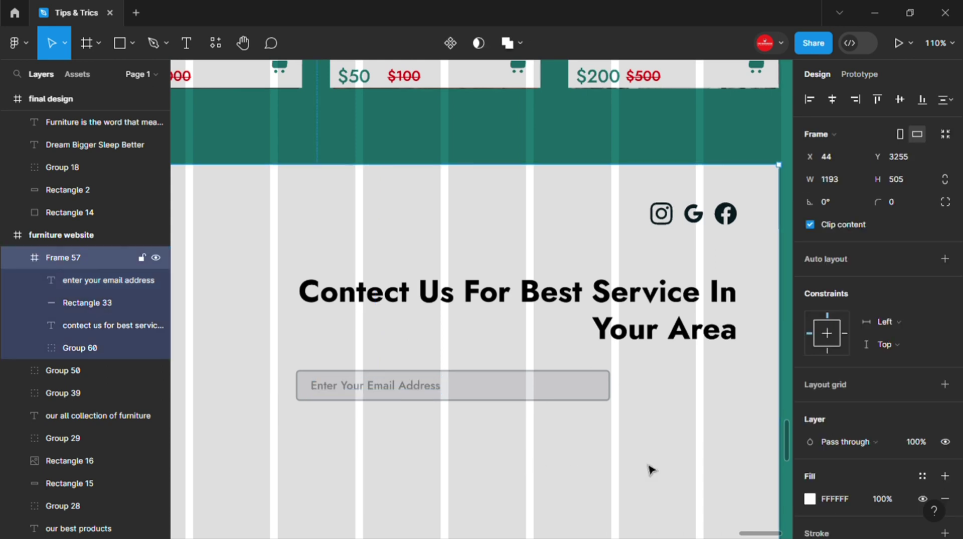
left_click(537, 392)
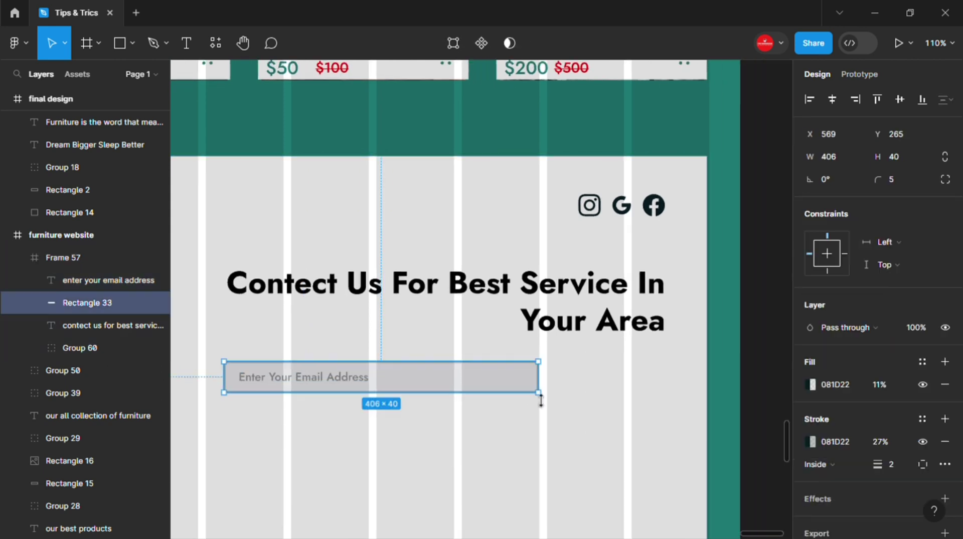
left_click_drag(557, 384, 652, 380)
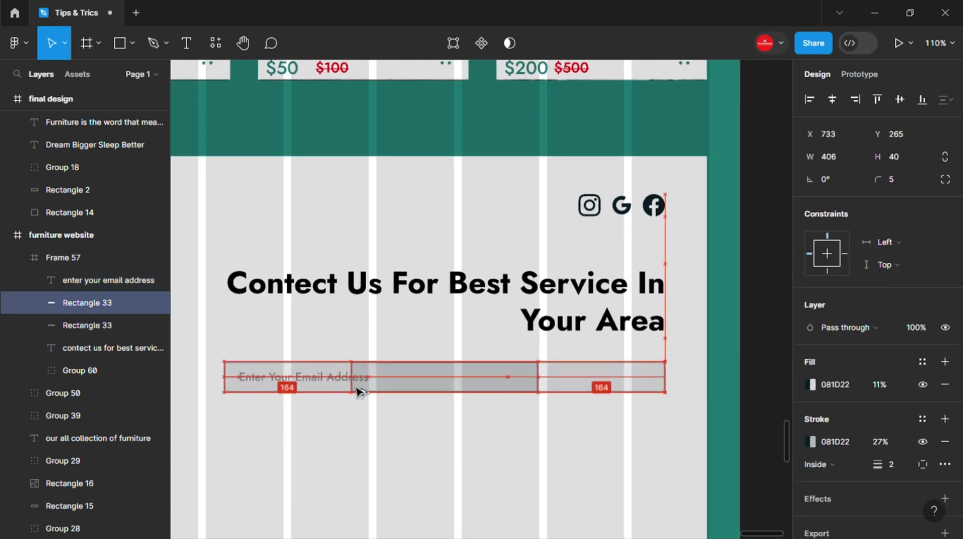
left_click_drag(357, 388, 558, 389)
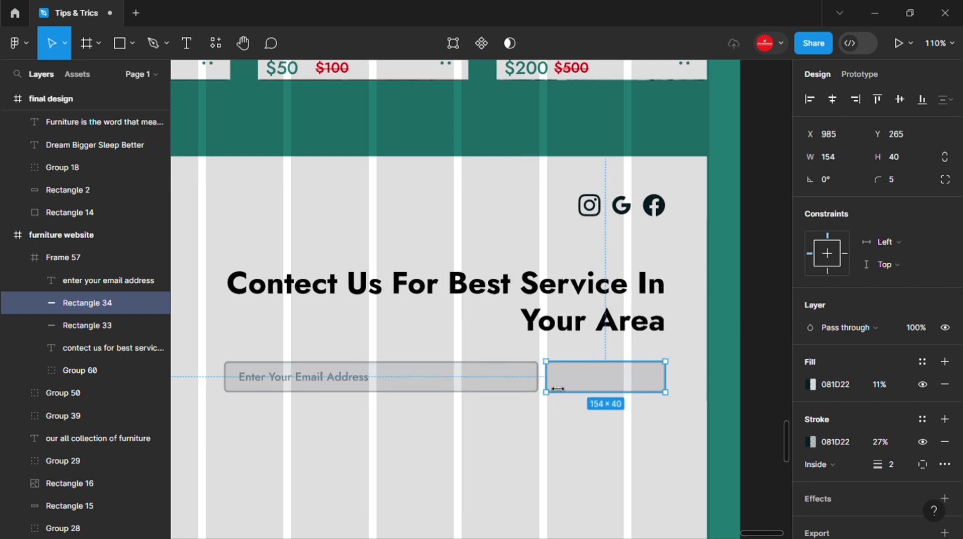
left_click(812, 385)
left_click_drag(720, 380, 778, 380)
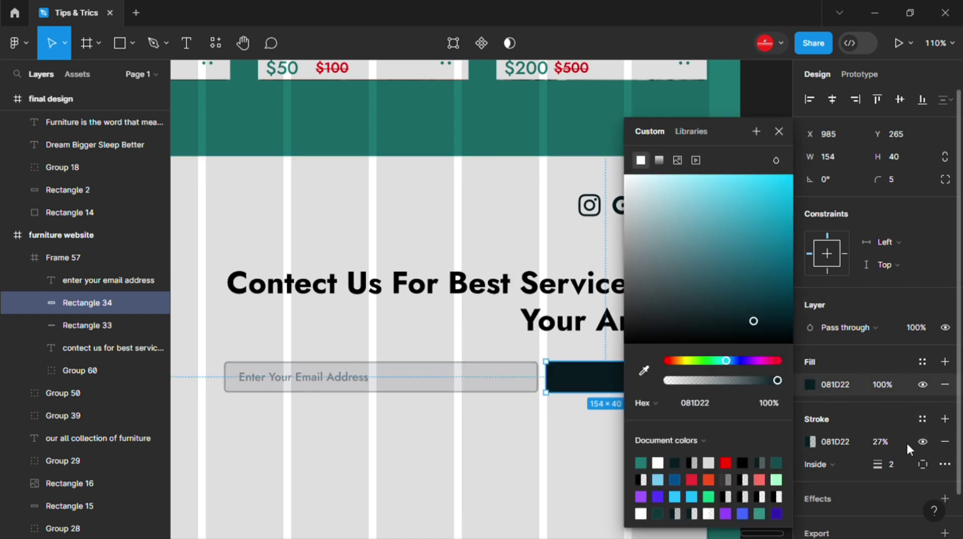
left_click(945, 440)
Step: Copy the placeholder text onto the dark button and retype it as 'Submit'
double_click(299, 377)
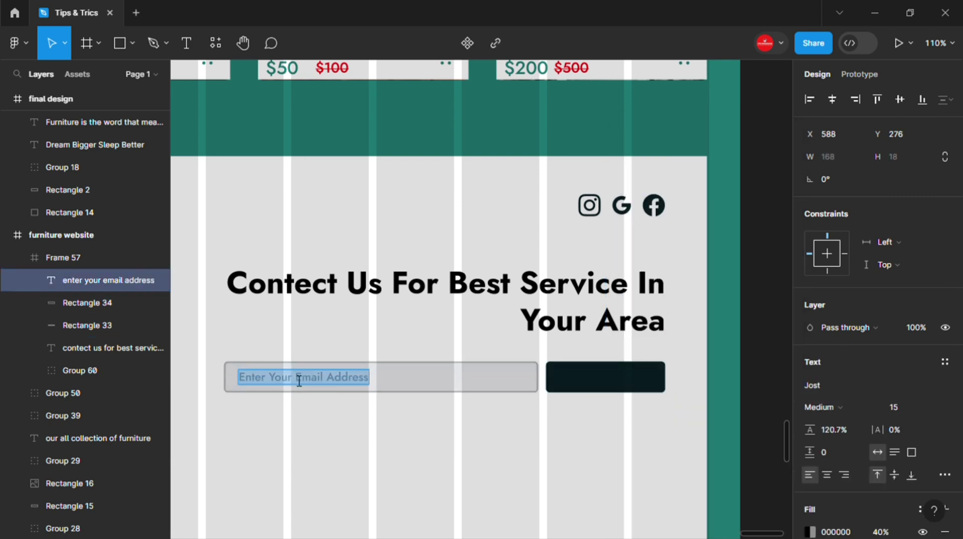
key("Escape")
left_click(325, 399)
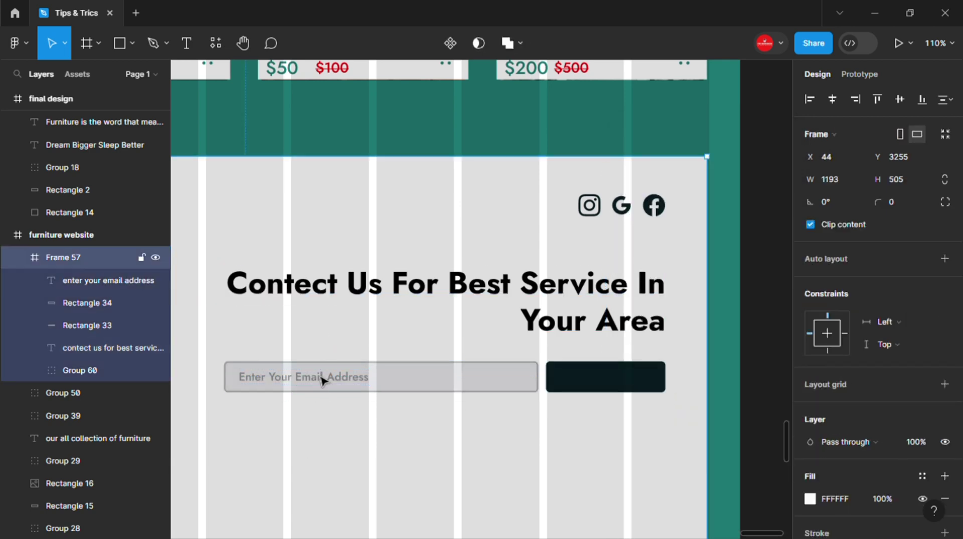
left_click(321, 381)
left_click_drag(329, 383, 592, 379)
double_click(592, 377)
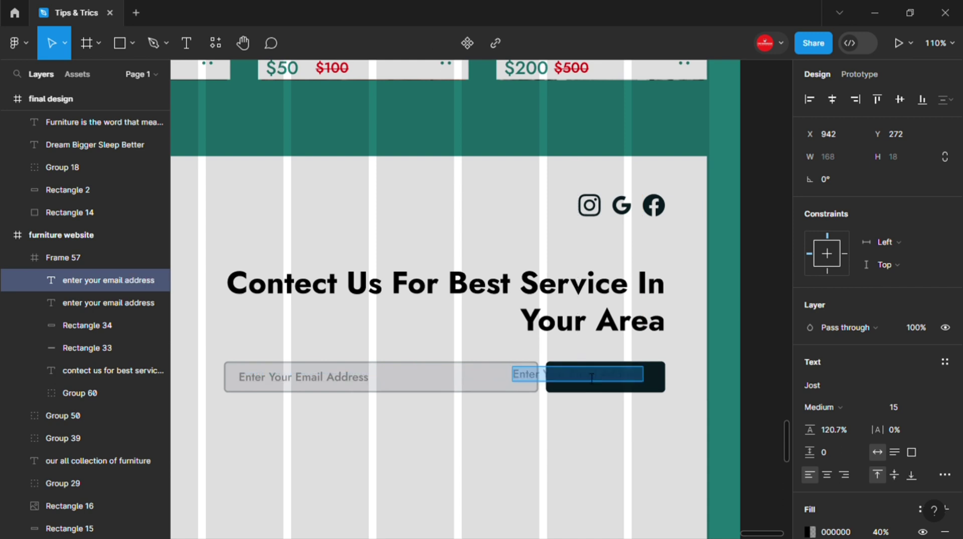
type("Submit")
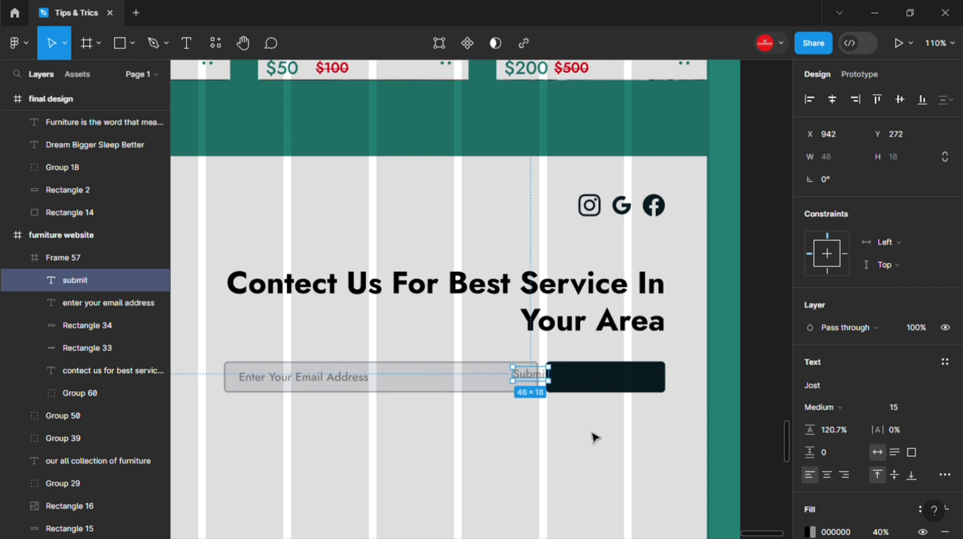
Step: Make the Submit label Bold with a 100% FFFFFF fill, centred on the button
left_click(809, 531)
type("FFFFFF")
key("Return")
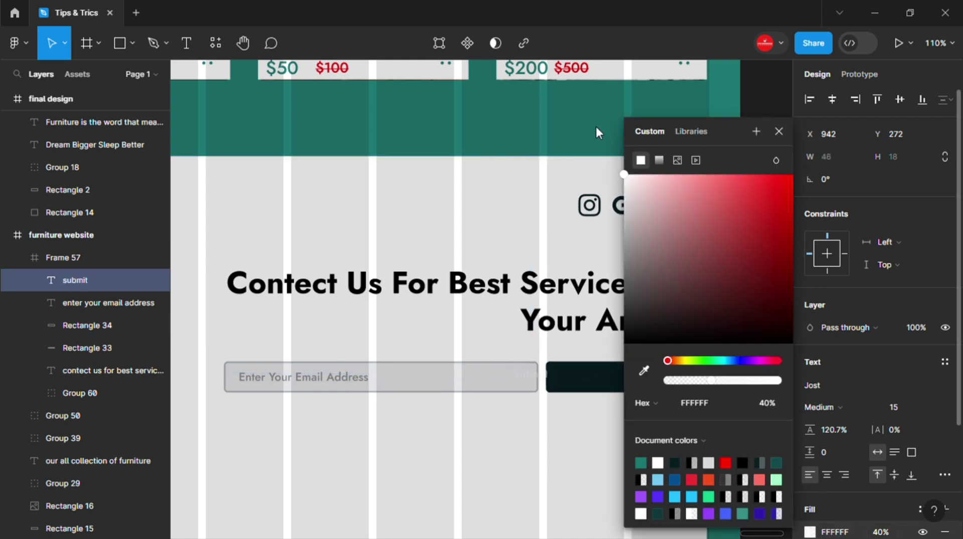
left_click_drag(742, 382, 782, 380)
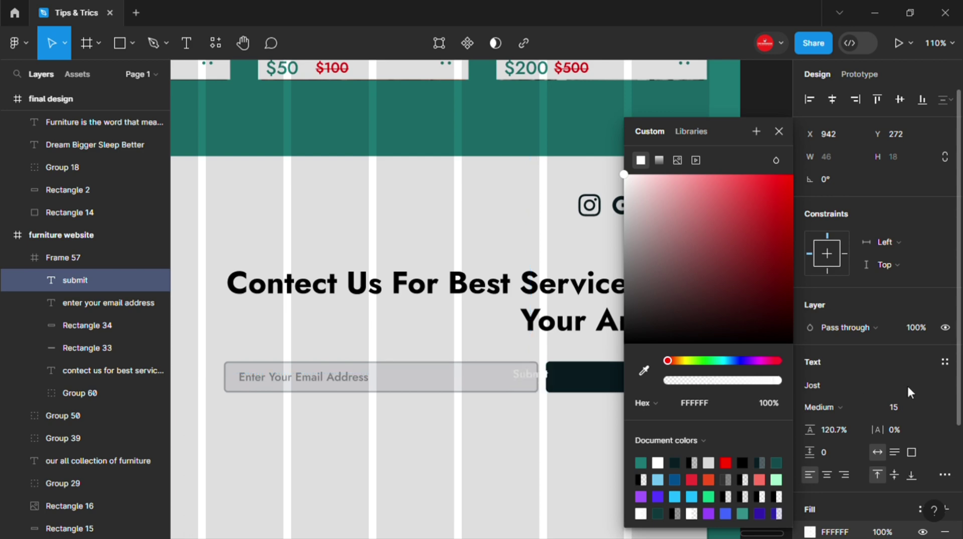
left_click(833, 407)
left_click(828, 290)
left_click(779, 132)
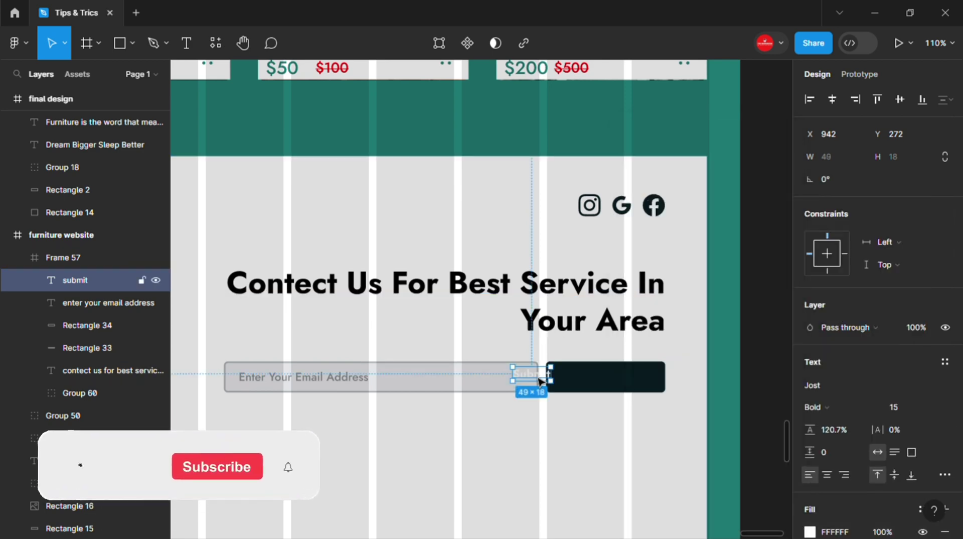
left_click_drag(535, 376, 583, 380)
Step: Group the email placeholder text with its input box
key("ctrl+a")
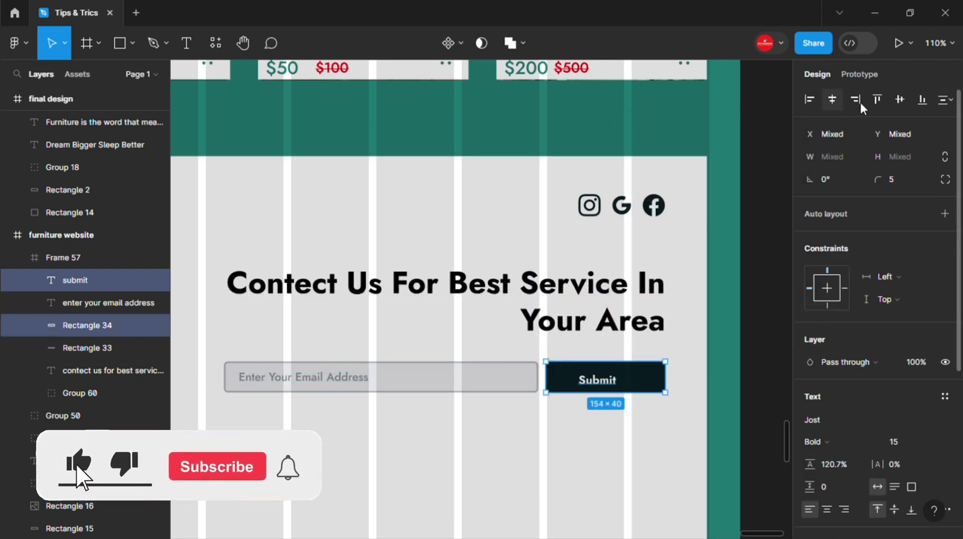
left_click(663, 438)
key("shift+2")
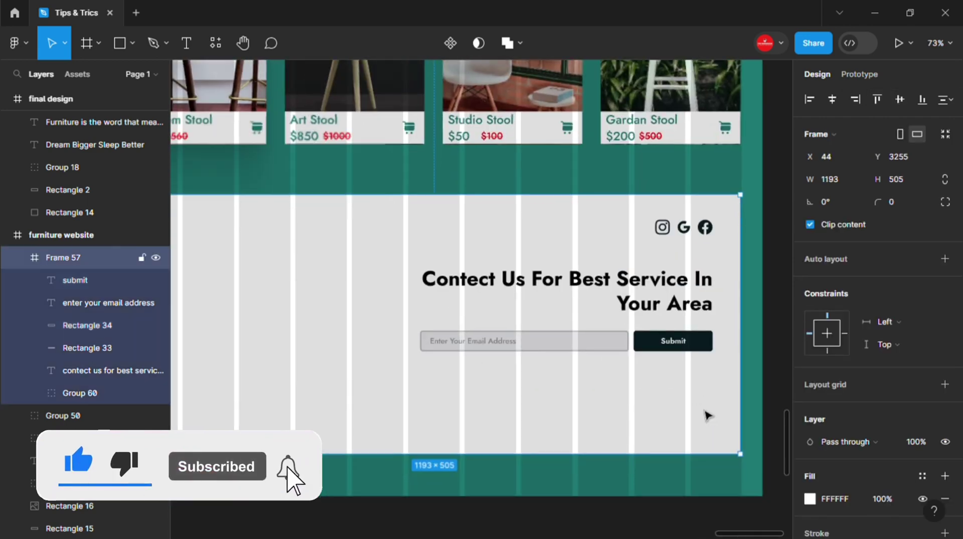
scroll(687, 419, "down", 5)
scroll(551, 376, "up", 3)
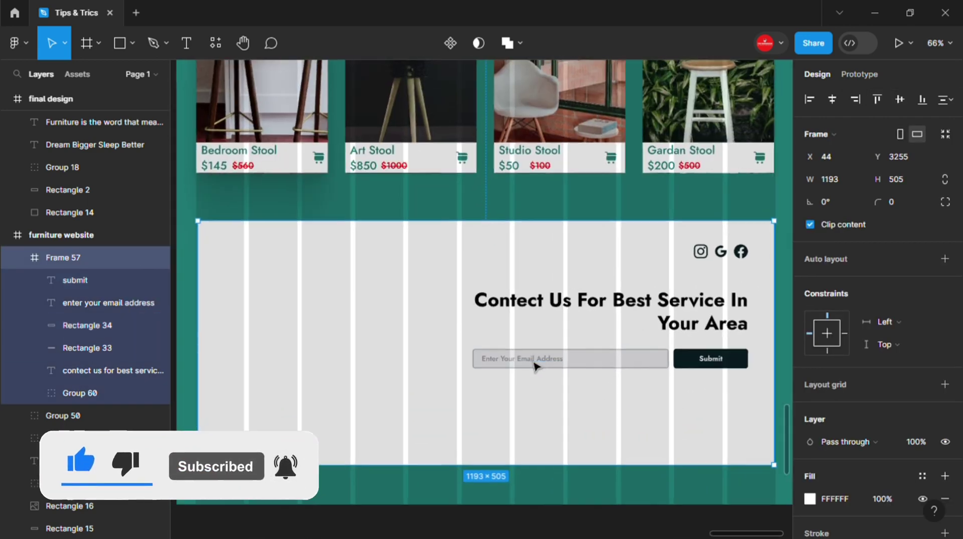
scroll(535, 366, "up", 2)
left_click(535, 365)
left_click(616, 359, "shift")
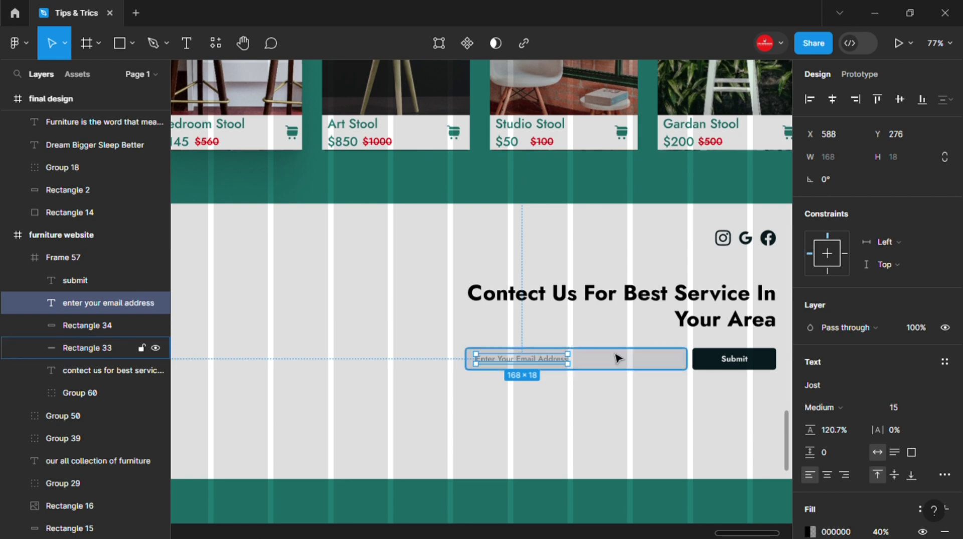
key("ctrl+g")
Step: Group the Submit label with its button, then group both pairs into one 570×40 group
left_click(752, 364)
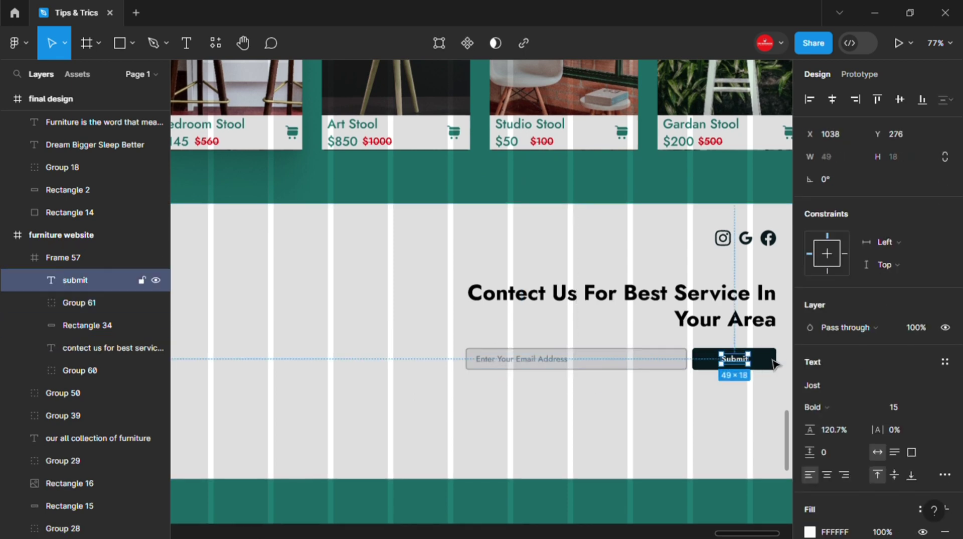
left_click(774, 355, "shift")
key("ctrl+g")
scroll(755, 276, "down", 3)
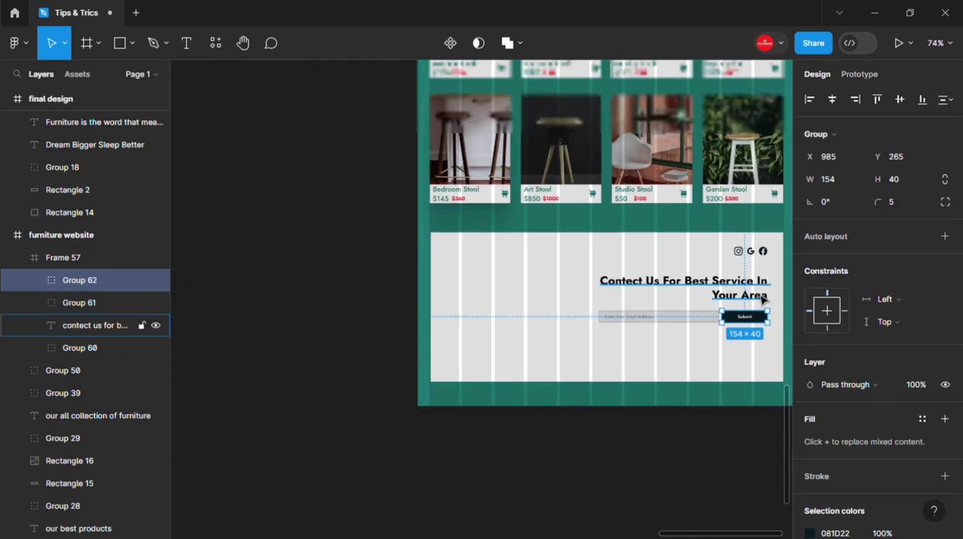
left_click(751, 289)
left_click(713, 320)
left_click(739, 317, "shift")
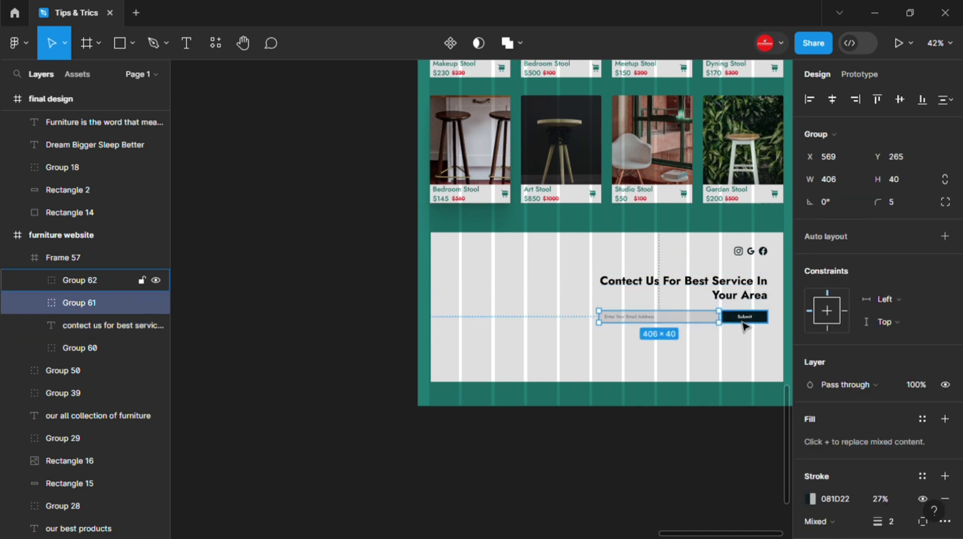
key("ctrl+g")
scroll(731, 337, "down", 2)
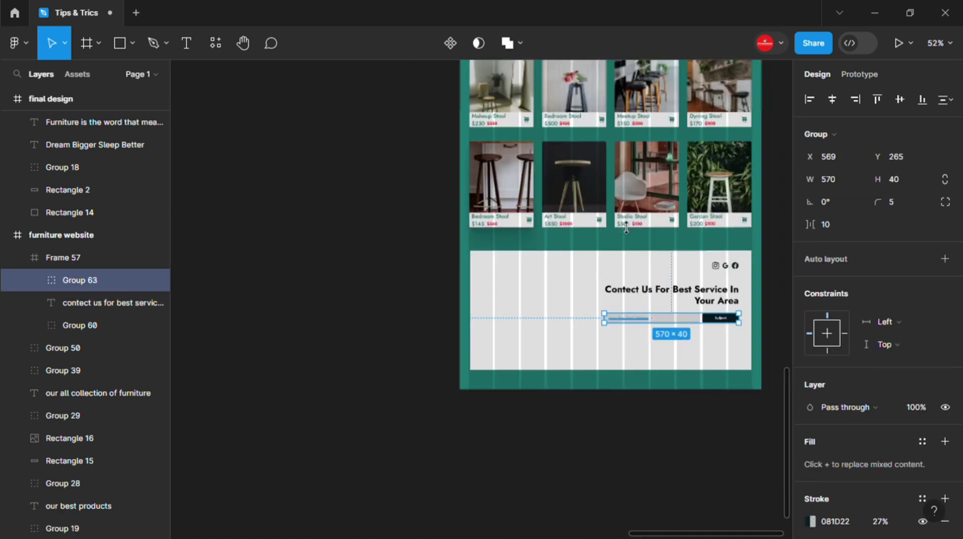
scroll(584, 235, "up", 5)
Step: Paste the Exilent Furniture logo from the header below the email row, scaled to 180×96
scroll(584, 234, "up", 3)
scroll(446, 208, "up", 3)
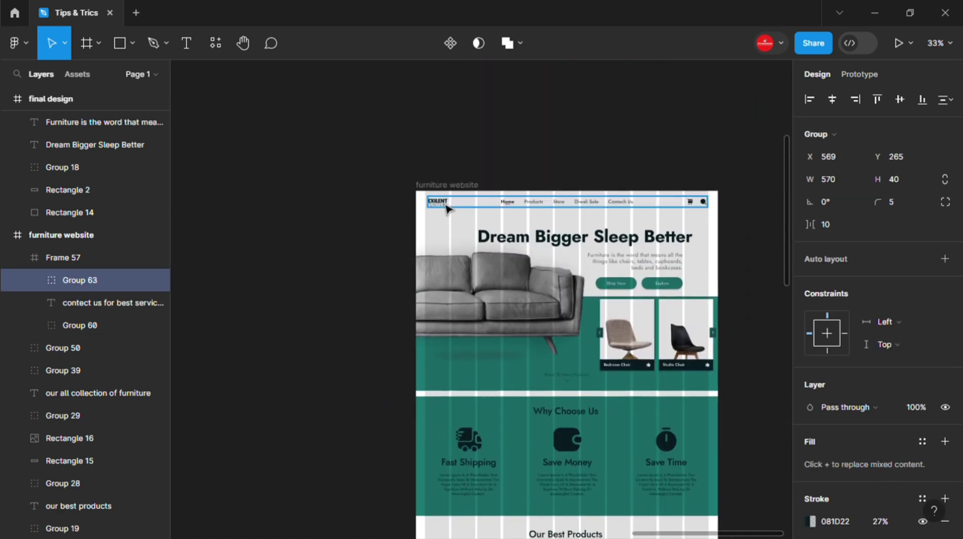
double_click(447, 208)
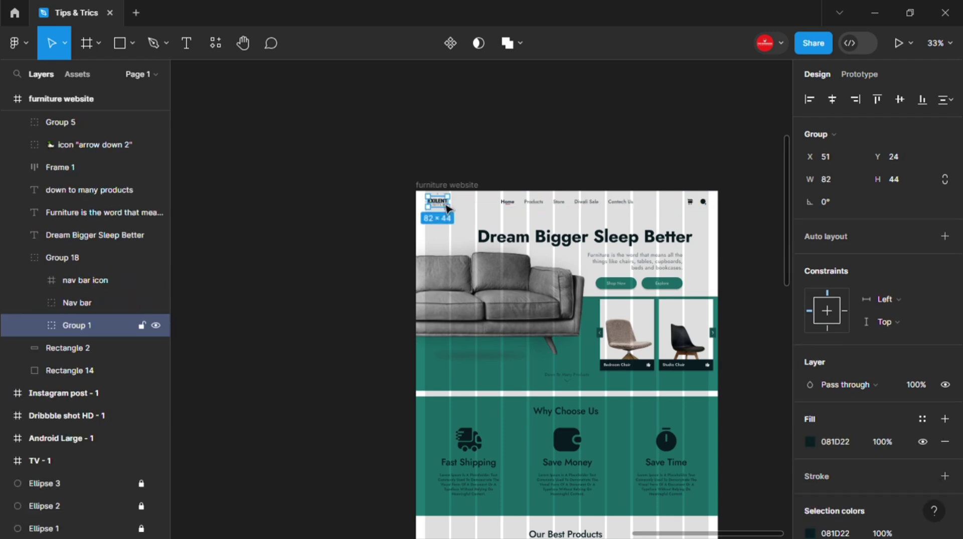
scroll(523, 326, "down", 1)
scroll(511, 341, "down", 5)
scroll(502, 351, "down", 6)
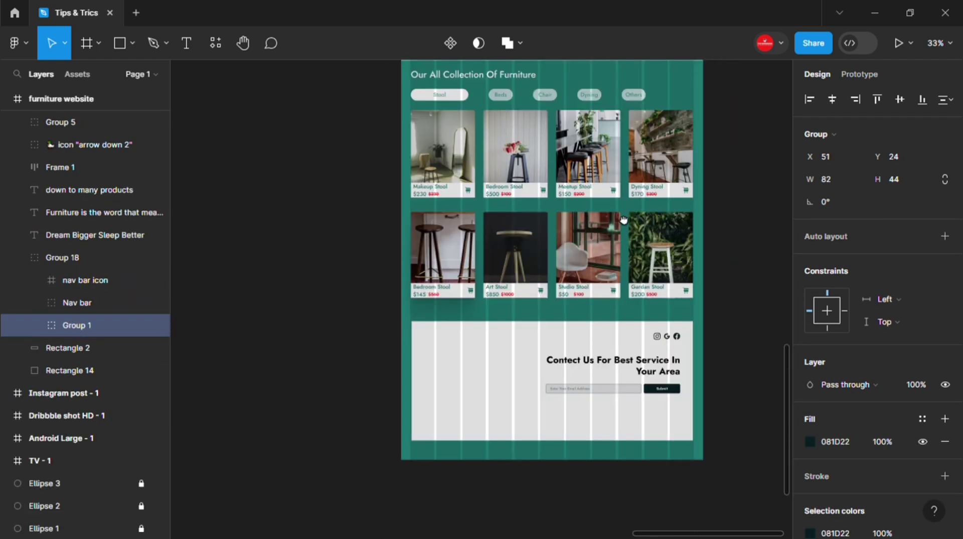
scroll(491, 364, "down", 1)
left_click(491, 364)
key("ctrl+v")
scroll(491, 361, "up", 1)
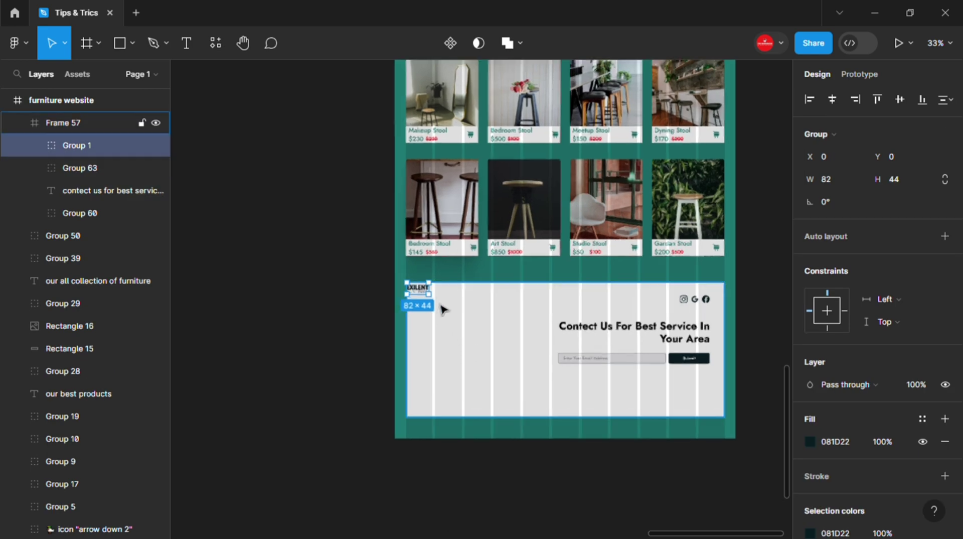
mouse_move(549, 344)
left_mouse_down()
mouse_move(627, 409)
mouse_move(696, 409)
left_mouse_up()
key("k")
Step: Distribute the logo, email row, heading and social icons with equal 51 vertical spacing
left_click(627, 359, "shift")
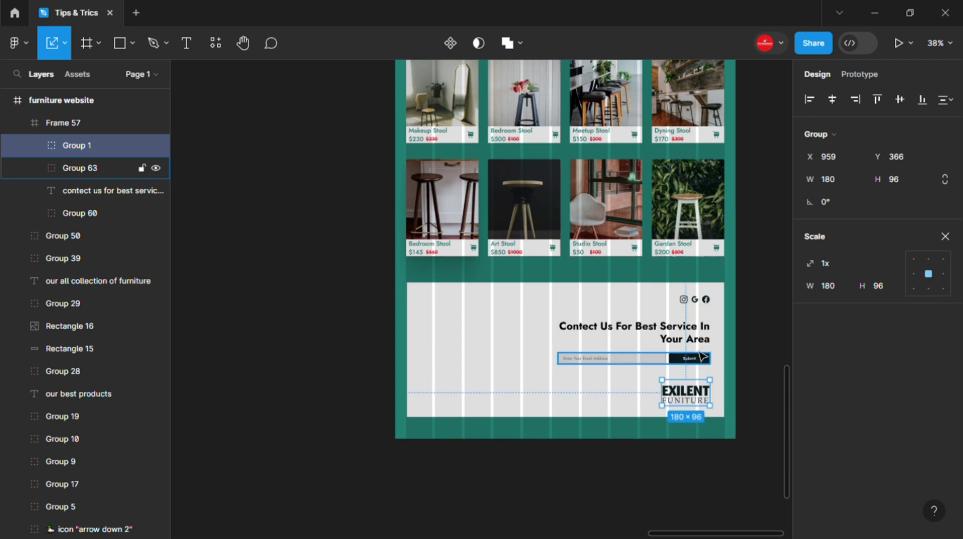
left_click(652, 332, "shift")
left_click(694, 299, "shift")
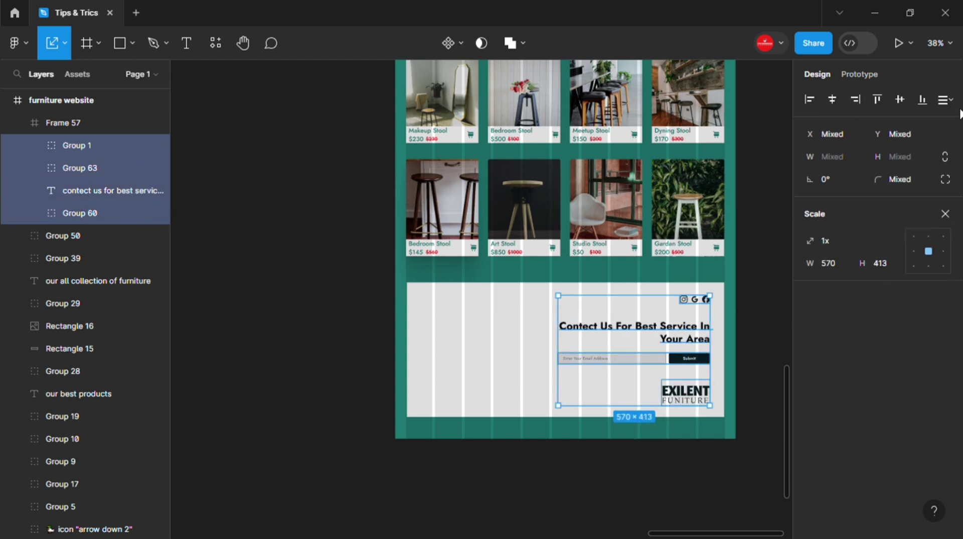
left_click(947, 99)
left_click(790, 148)
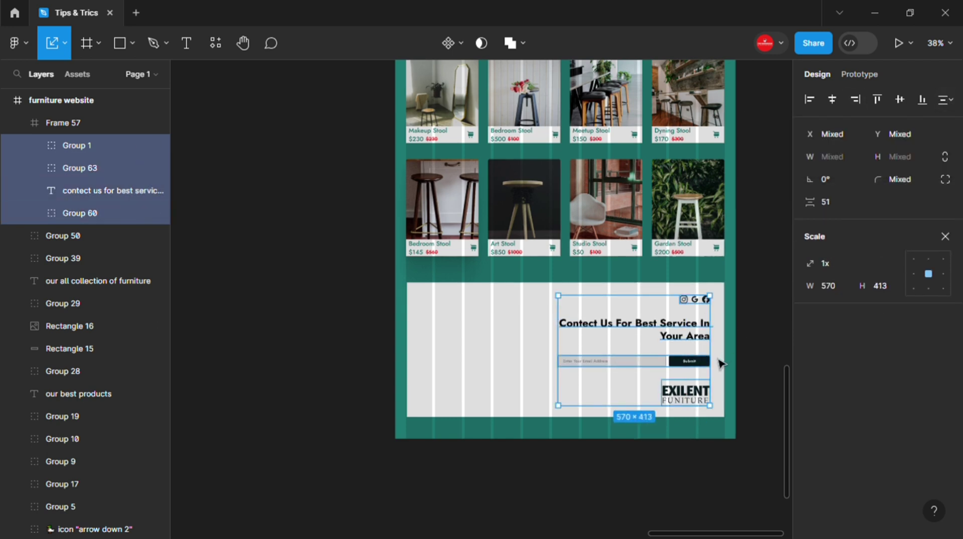
key("Escape")
Step: Copy the Home, Products, Store, Diwali Sale and Contech Us links down to the footer's bottom
scroll(597, 359, "down", 2)
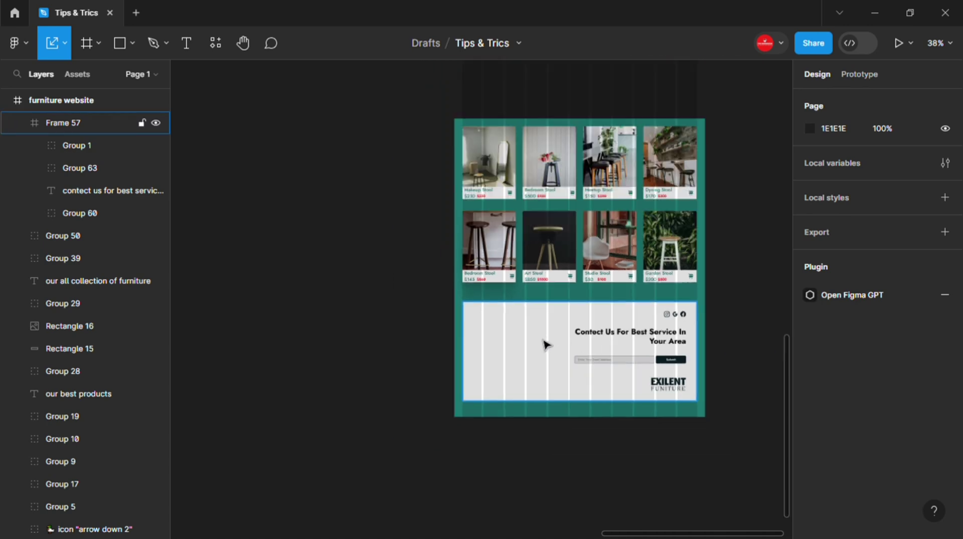
scroll(547, 344, "down", 3)
scroll(526, 301, "up", 5)
scroll(548, 290, "up", 3)
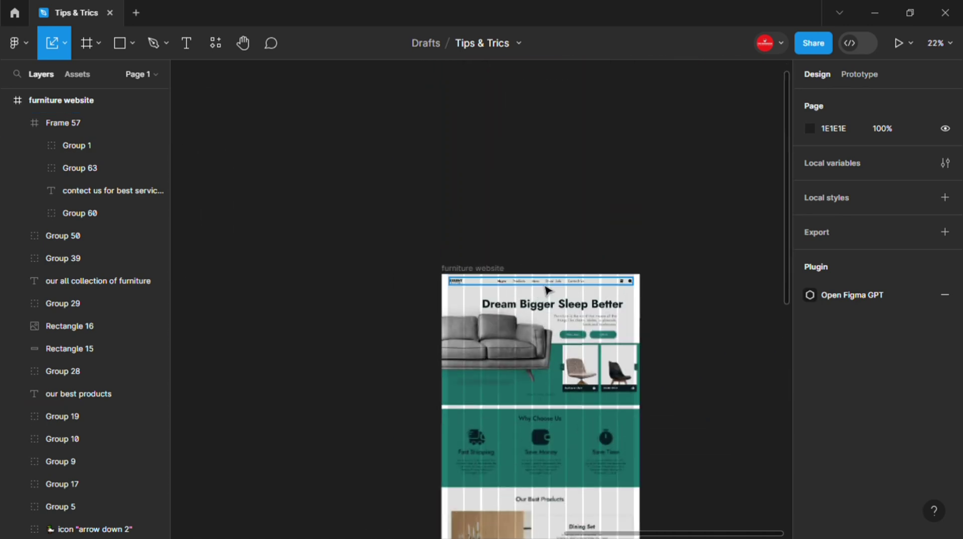
left_click(548, 290)
scroll(547, 293, "down", 3)
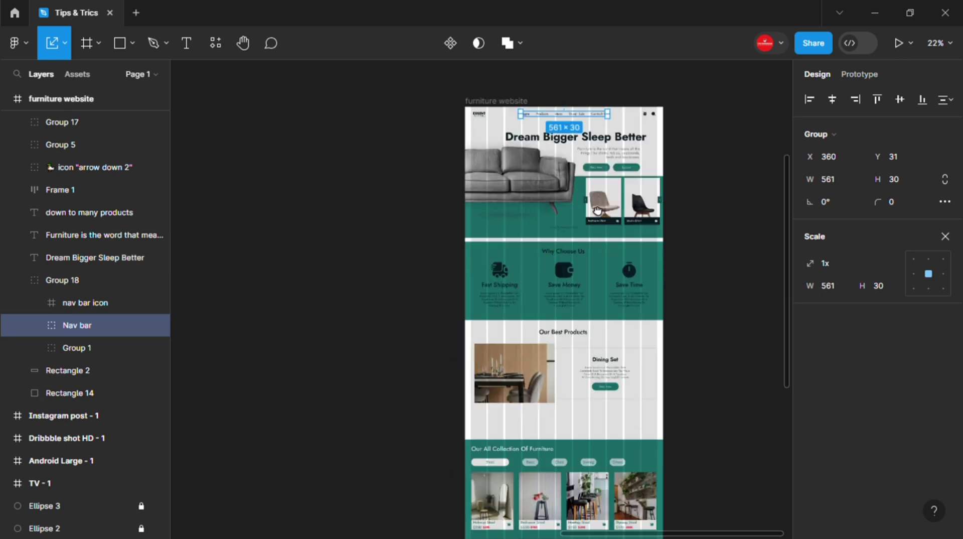
scroll(548, 301, "down", 5)
left_click(551, 379)
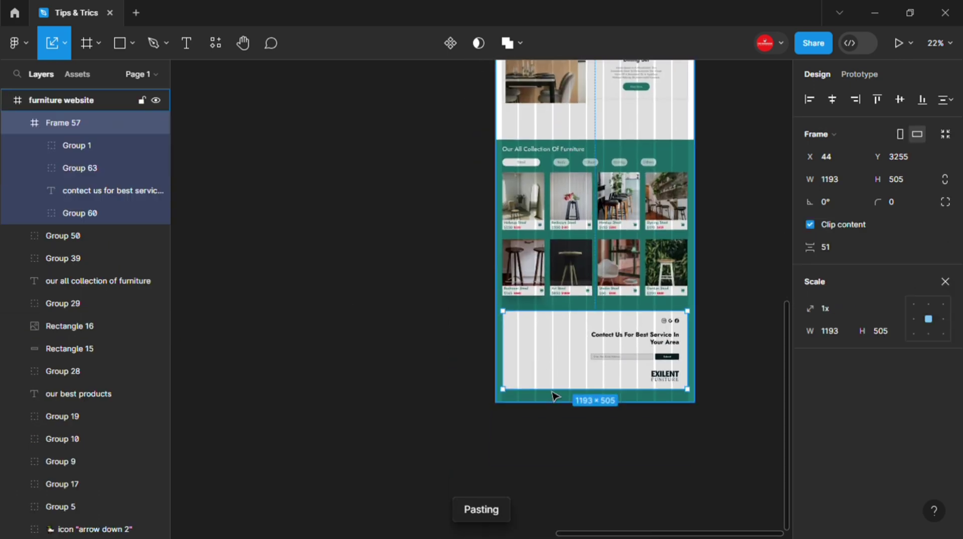
scroll(553, 396, "up", 2)
left_click_drag(587, 339, 554, 377)
Step: Align the pasted nav links' bottom edge with the logo's bottom
scroll(555, 378, "up", 1)
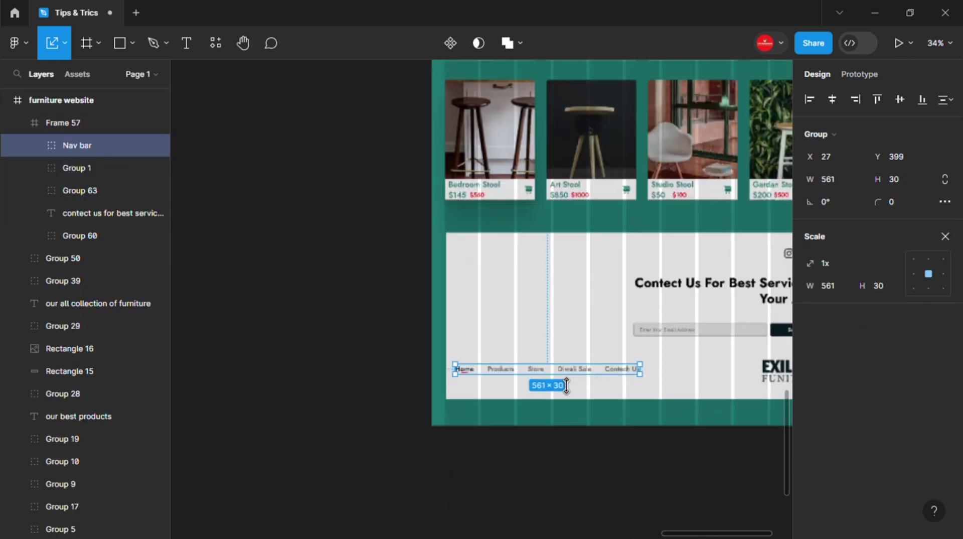
scroll(623, 344, "up", 3)
scroll(604, 360, "down", 1)
left_click(755, 362, "shift")
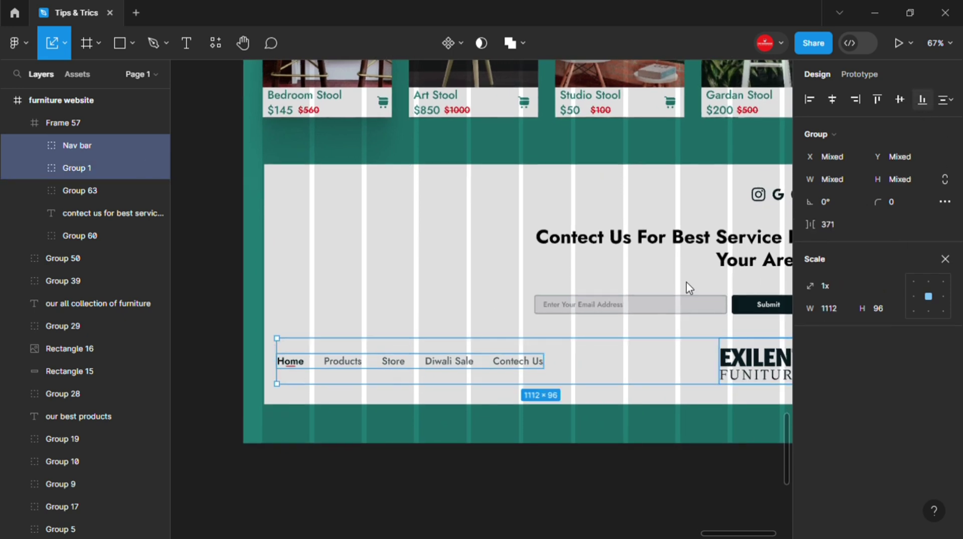
key("alt+s")
key("Escape")
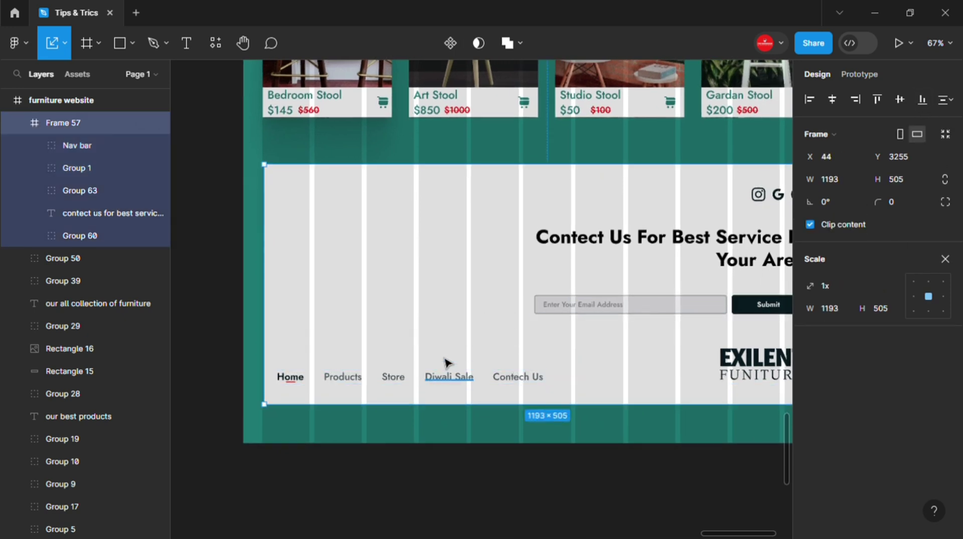
Step: Scale the nav links row down slightly to 561×30 using the K scale tool
scroll(446, 362, "down", 1)
left_click(431, 385)
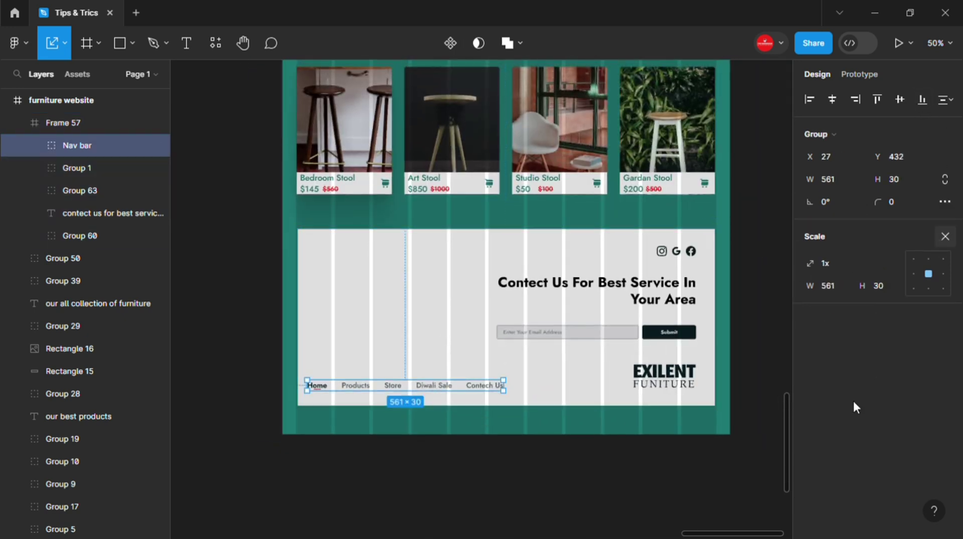
key("v")
scroll(850, 416, "down", 3)
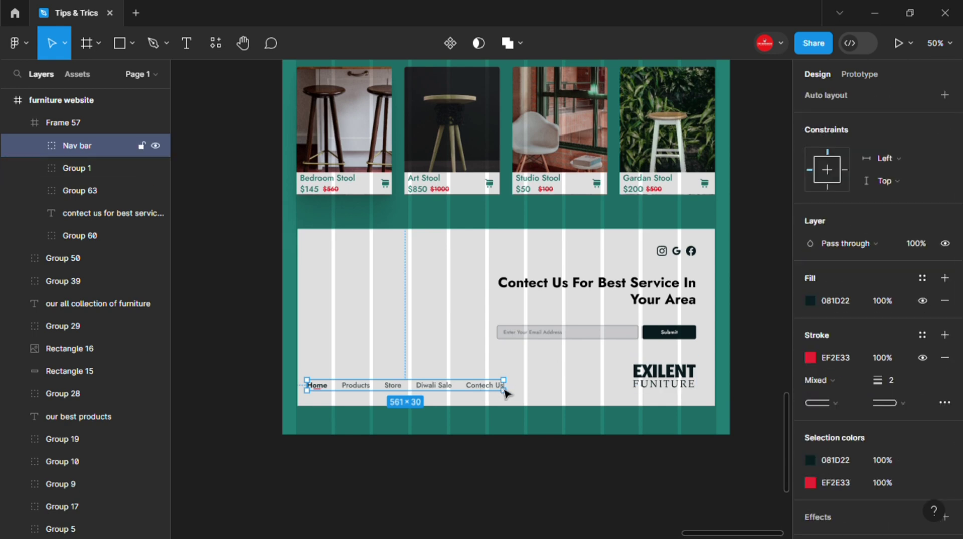
left_click_drag(516, 397, 506, 396)
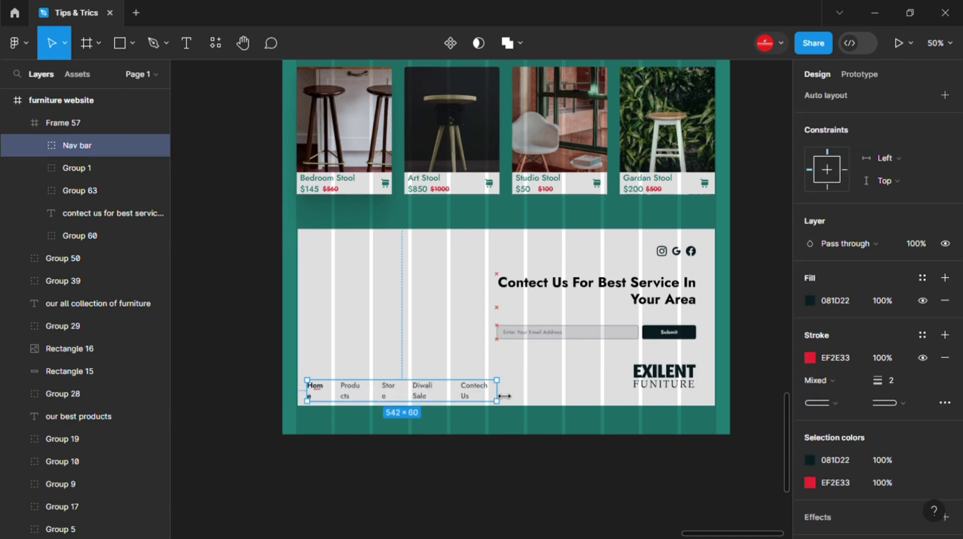
key("ctrl+z")
key("k")
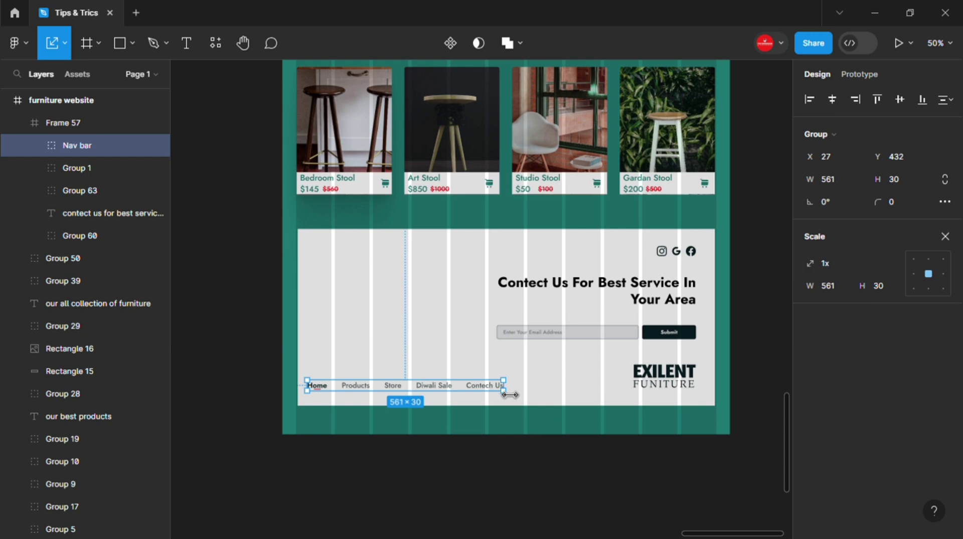
left_click_drag(510, 395, 506, 395)
key("Escape")
Step: Draw a placeholder rectangle on the footer's left side and rescale the nav links row
key("r")
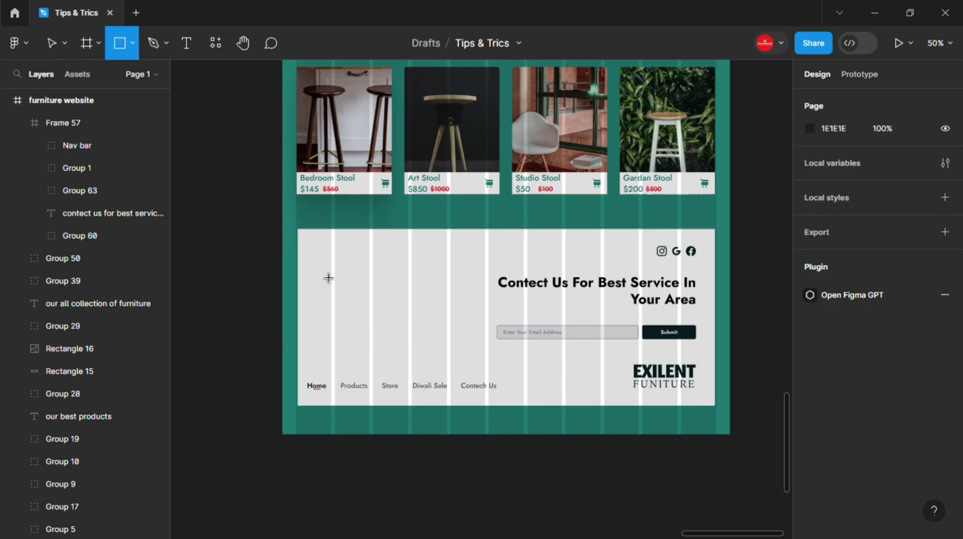
left_click_drag(306, 253, 486, 375)
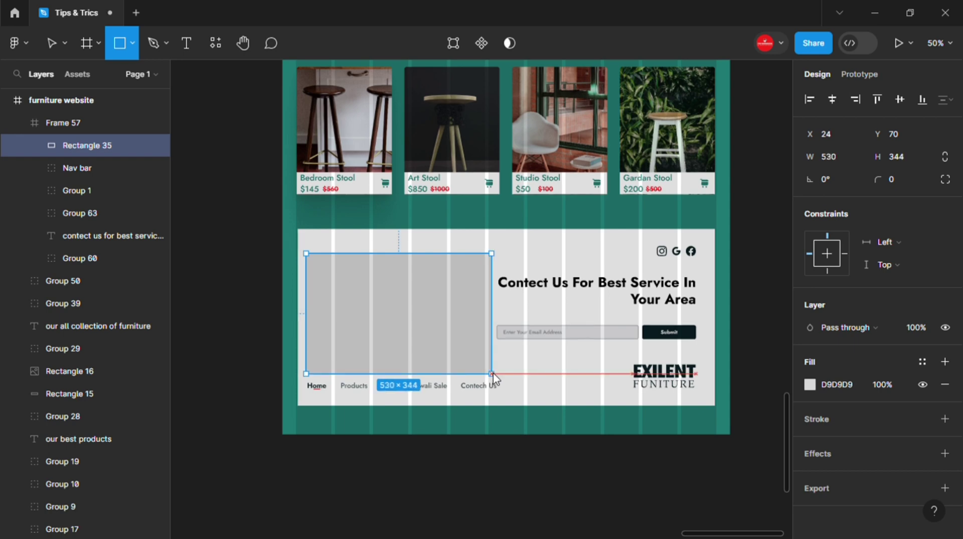
left_click(494, 388)
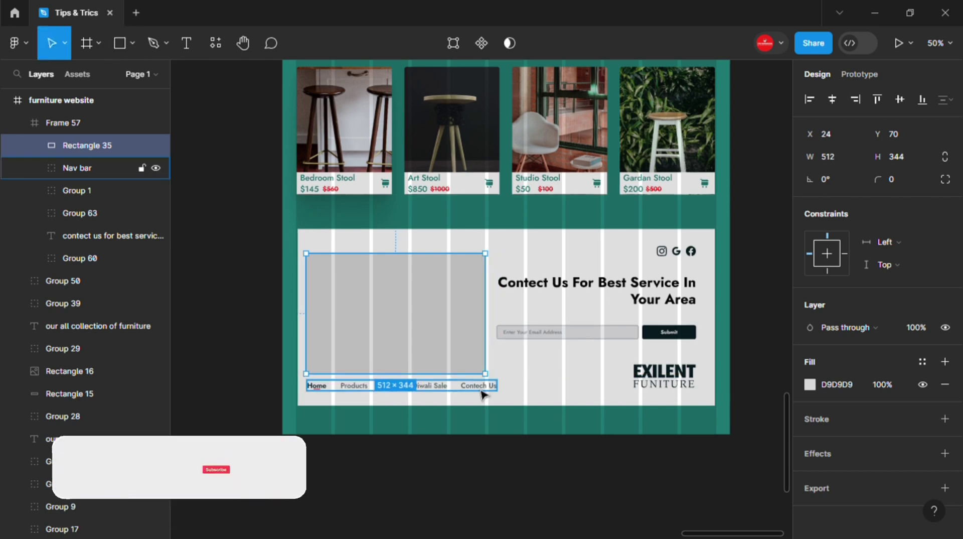
scroll(502, 394, "up", 5)
left_click_drag(517, 394, 505, 396)
key("ctrl+z")
key("k")
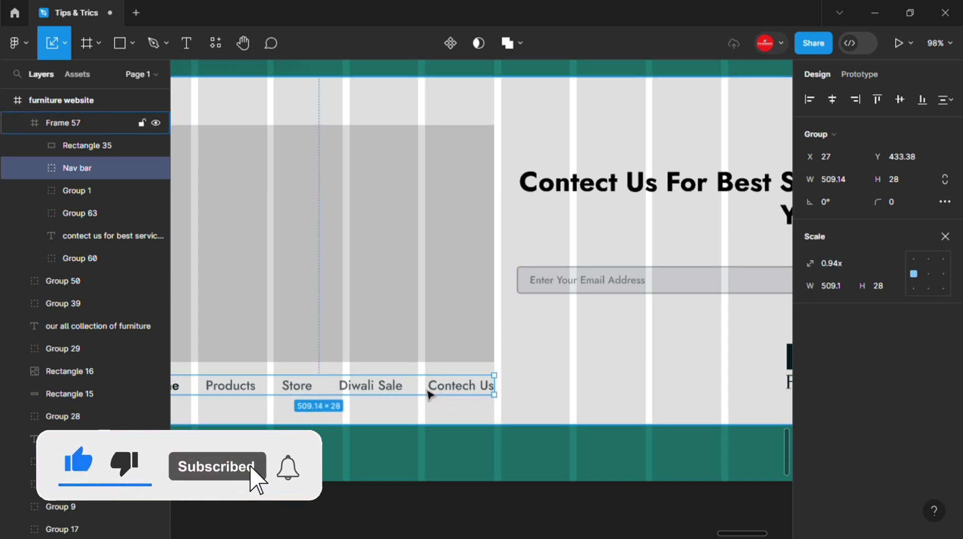
Step: Undo the rectangle's accidental scaling, keeping it 512×365, and reselect it inside the footer
left_click(507, 412)
scroll(456, 345, "down", 5)
scroll(456, 346, "up", 2)
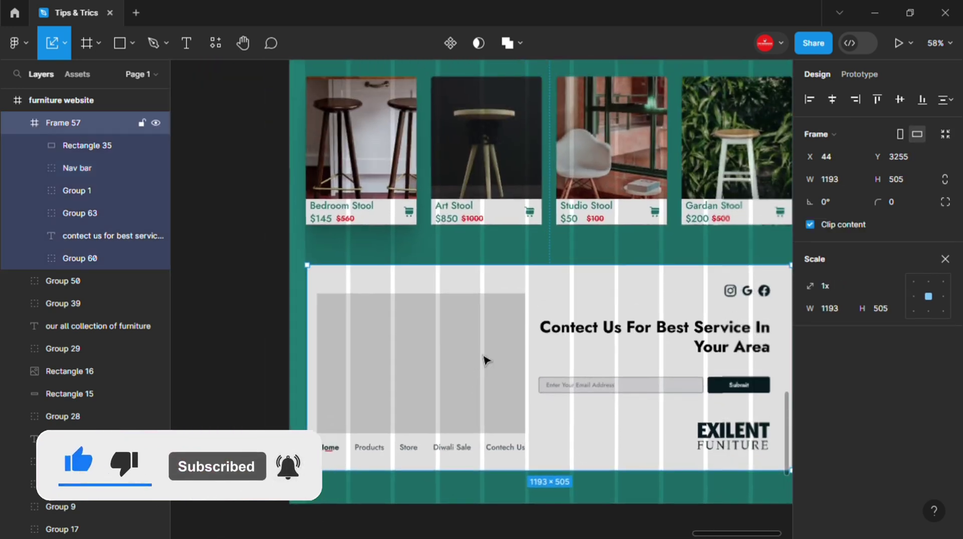
left_click(477, 321)
key("ctrl+z")
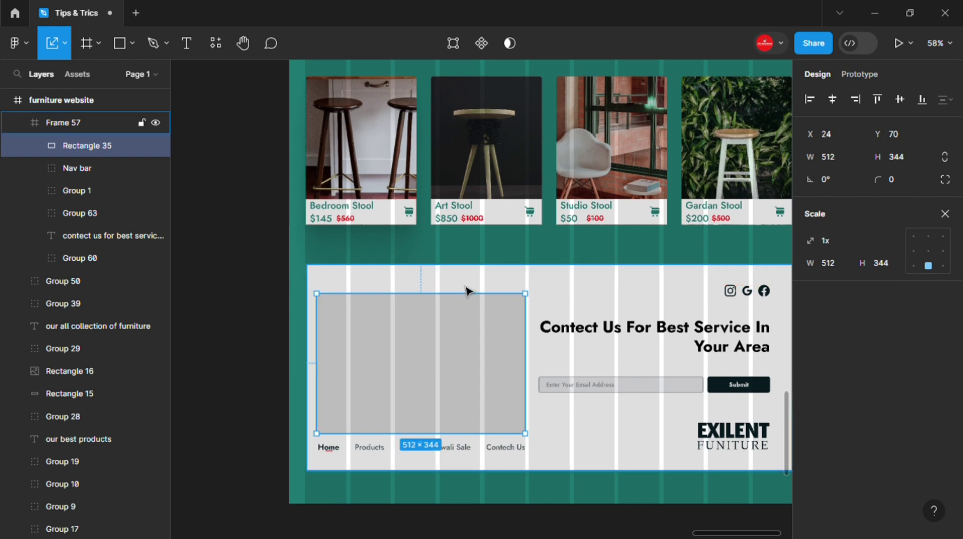
key("v")
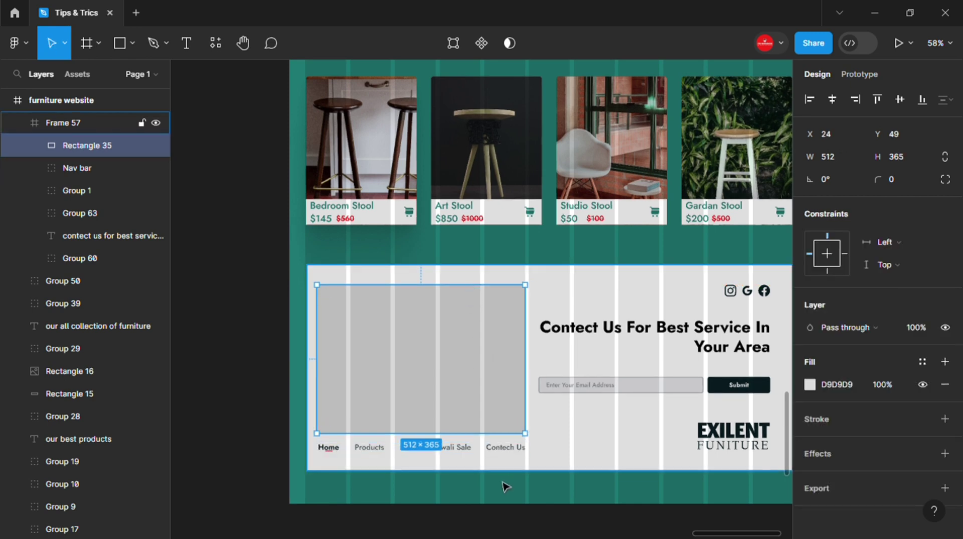
key("Escape")
double_click(451, 375)
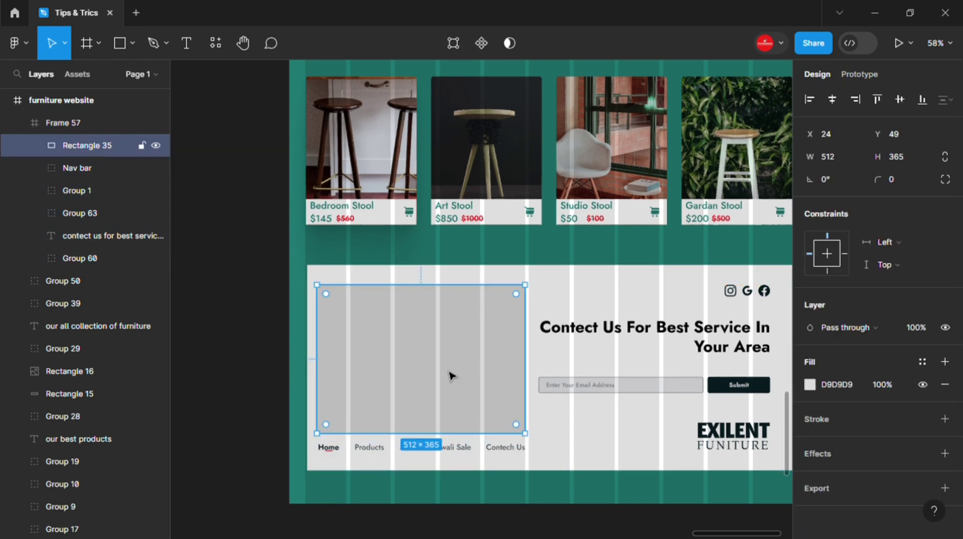
key("ctrl+/")
Step: Run the Unsplash plugin and begin searching it for furniture photos
type("unspl")
key("Return")
key("Escape")
key("ctrl+alt+p")
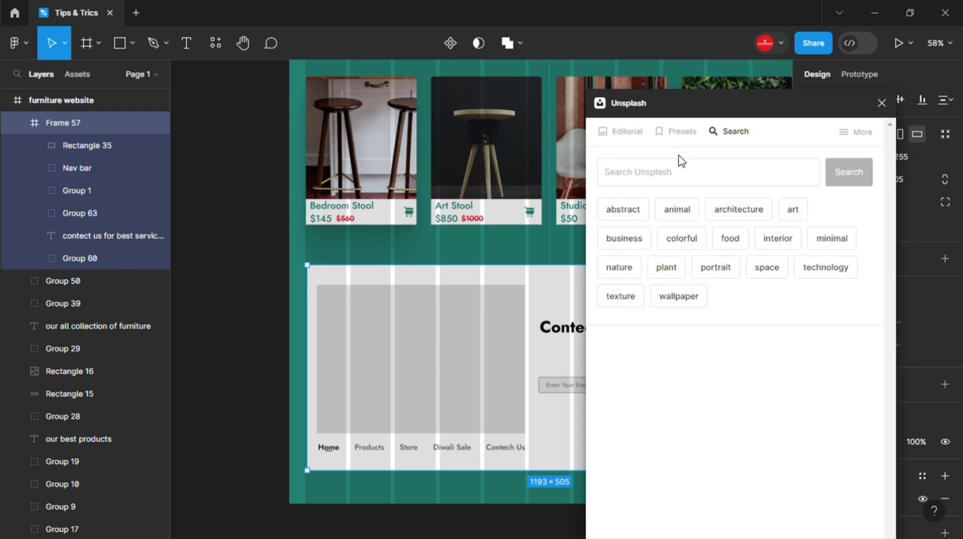
left_click(661, 178)
type("fu")
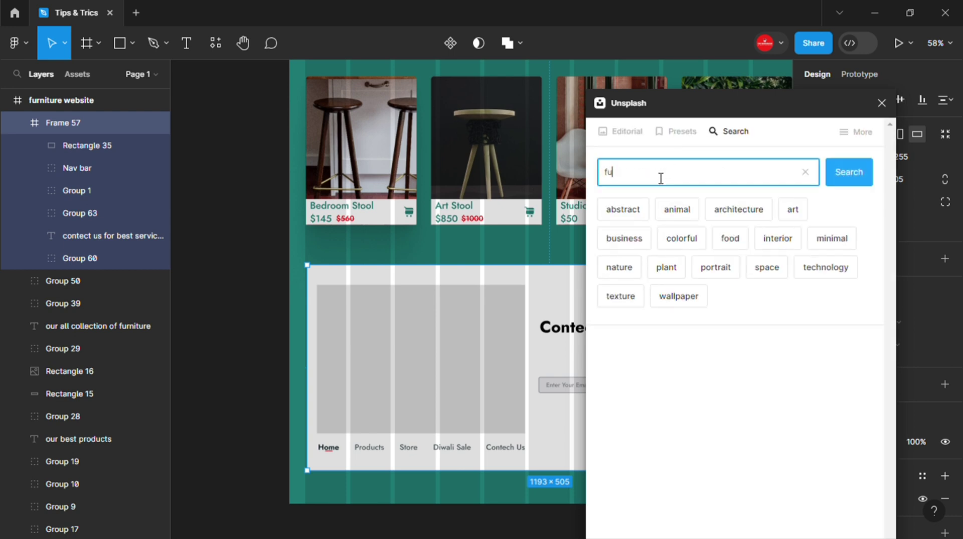
type("re")
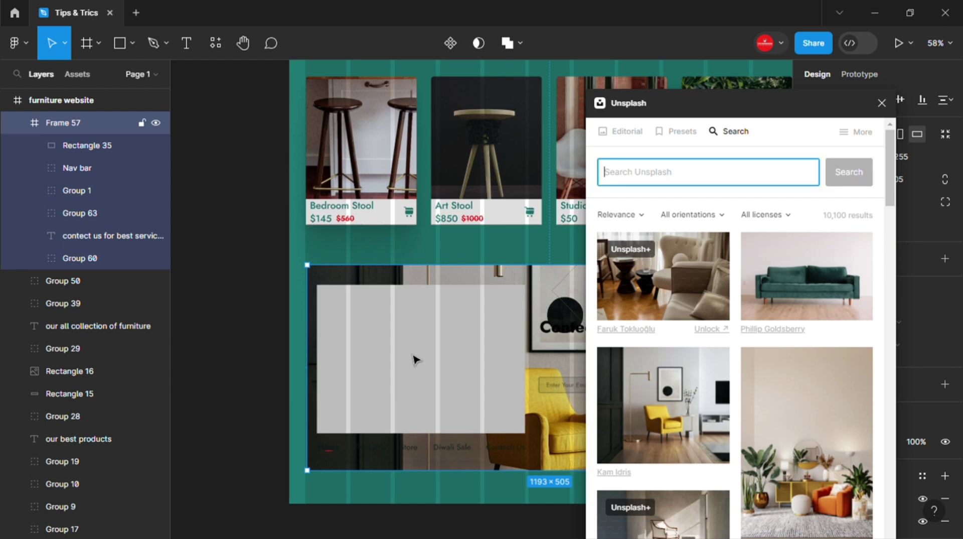
Step: Undo the footer-wide photo fill and put the yellow armchair photo in the placeholder rectangle
left_click(253, 335)
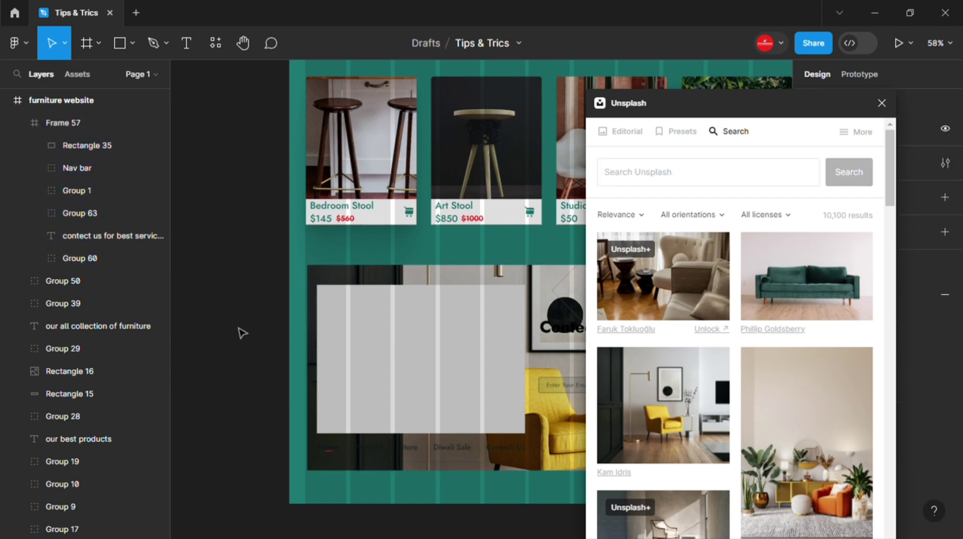
key("ctrl+z")
double_click(410, 339)
left_click(628, 409)
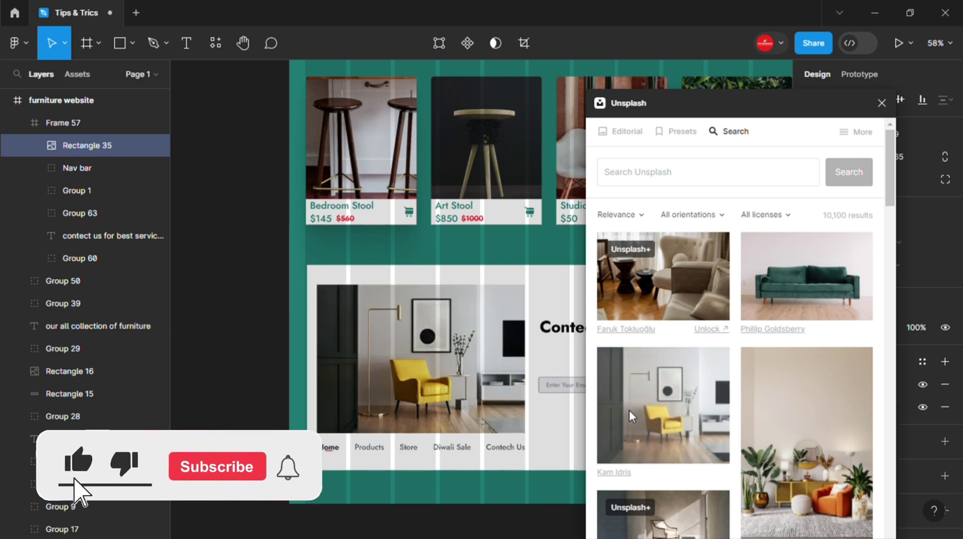
left_click(882, 103)
Step: Widen the room photo to 518×365 and recentre the view on the page
scroll(529, 324, "up", 5)
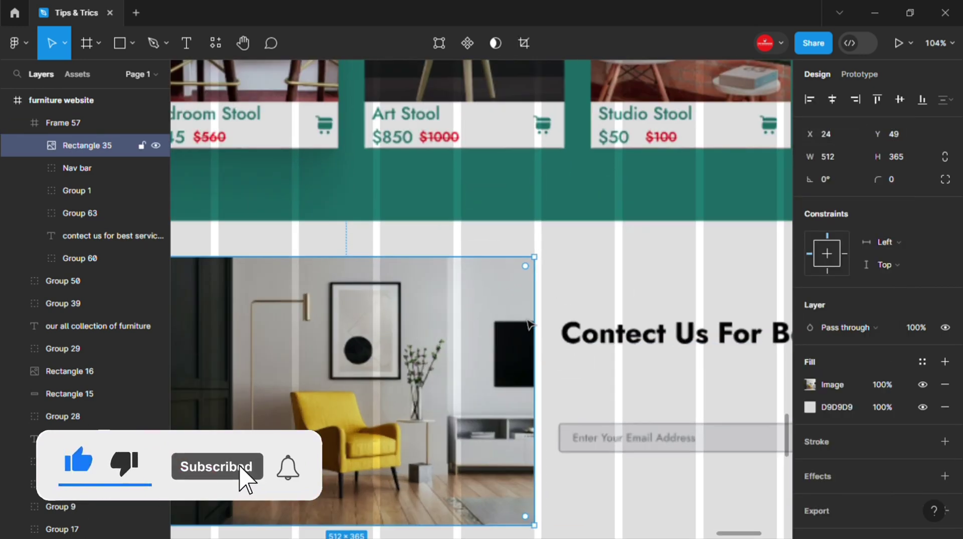
left_click_drag(546, 333, 551, 333)
scroll(552, 351, "down", 3)
scroll(552, 351, "down", 3)
left_click(612, 493)
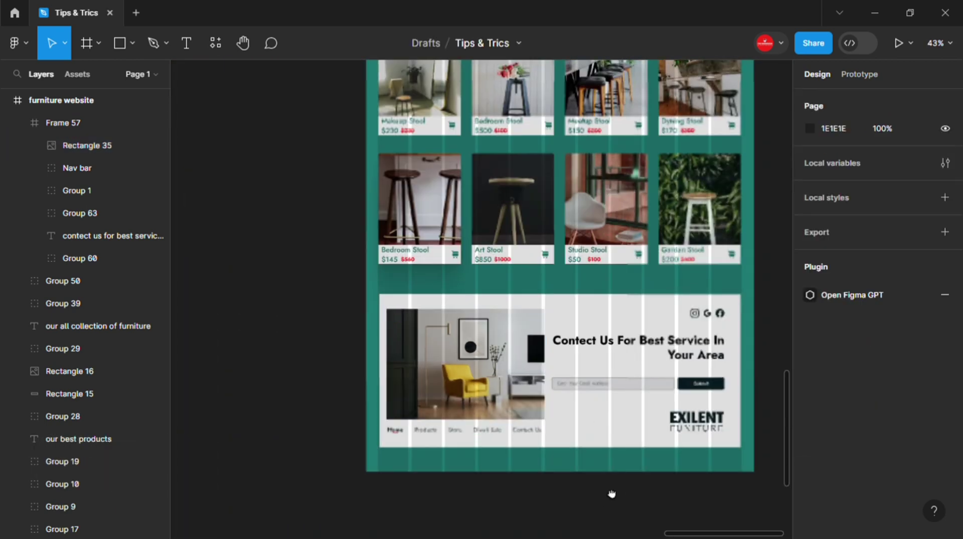
left_click_drag(611, 494, 566, 492)
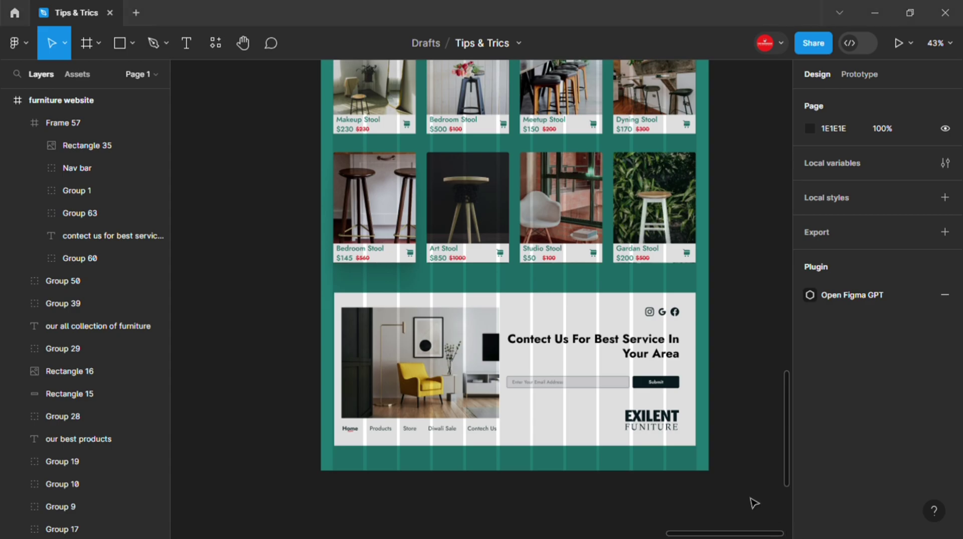